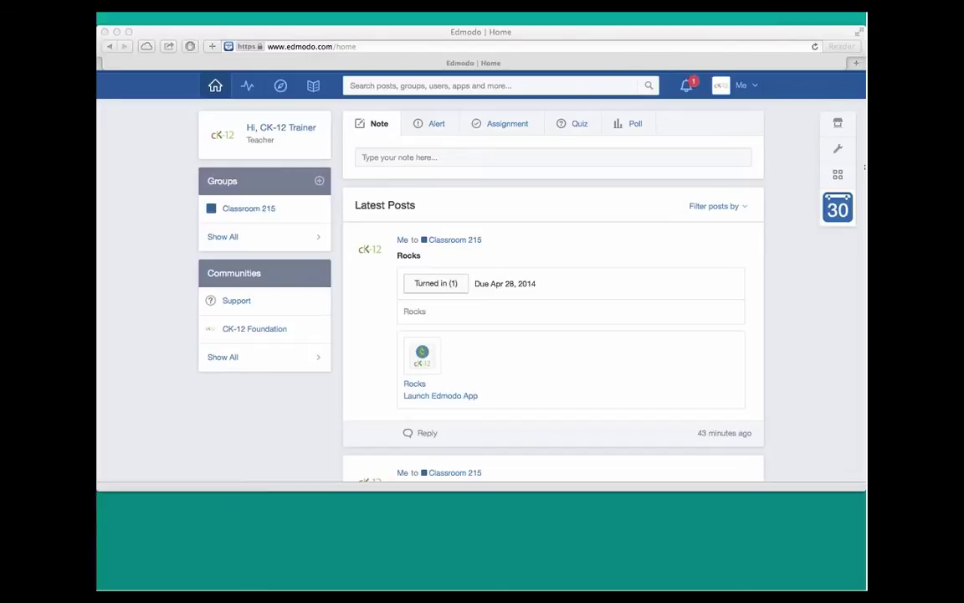
Step: Search for "ck" and show only the matching apps in the store
left_click(571, 84)
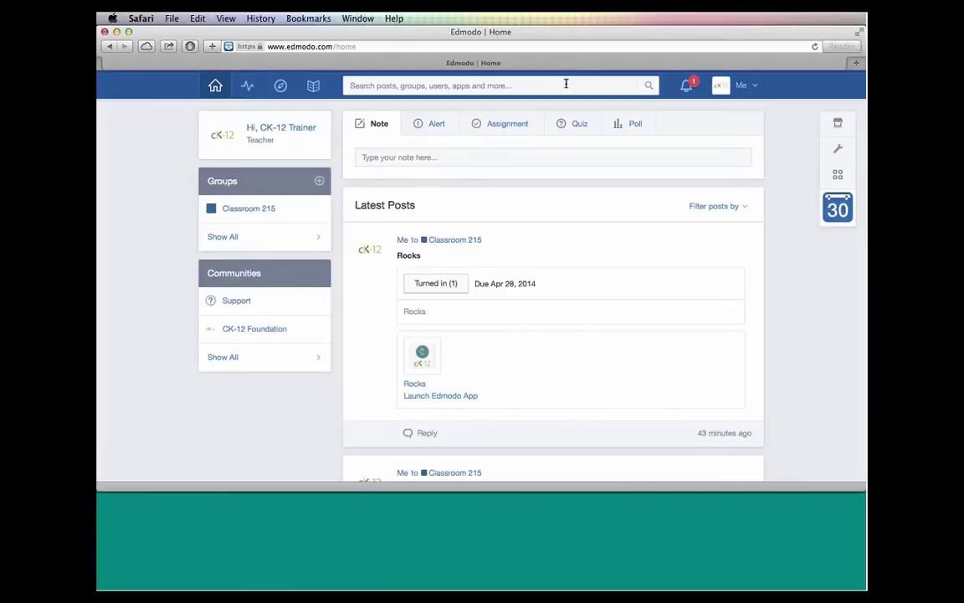
left_click(566, 84)
type("ck")
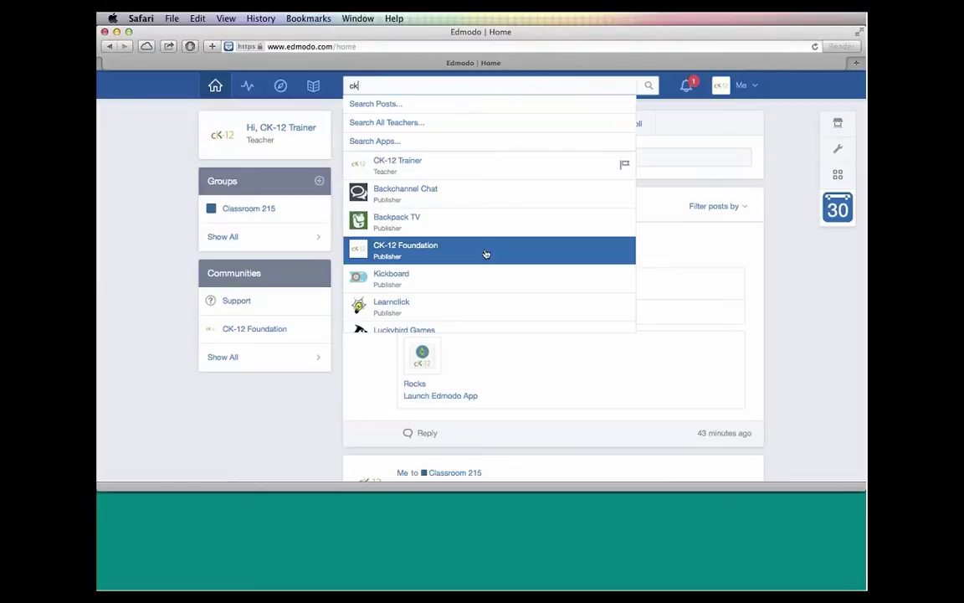
scroll(487, 253, "down", 2)
scroll(486, 254, "down", 10)
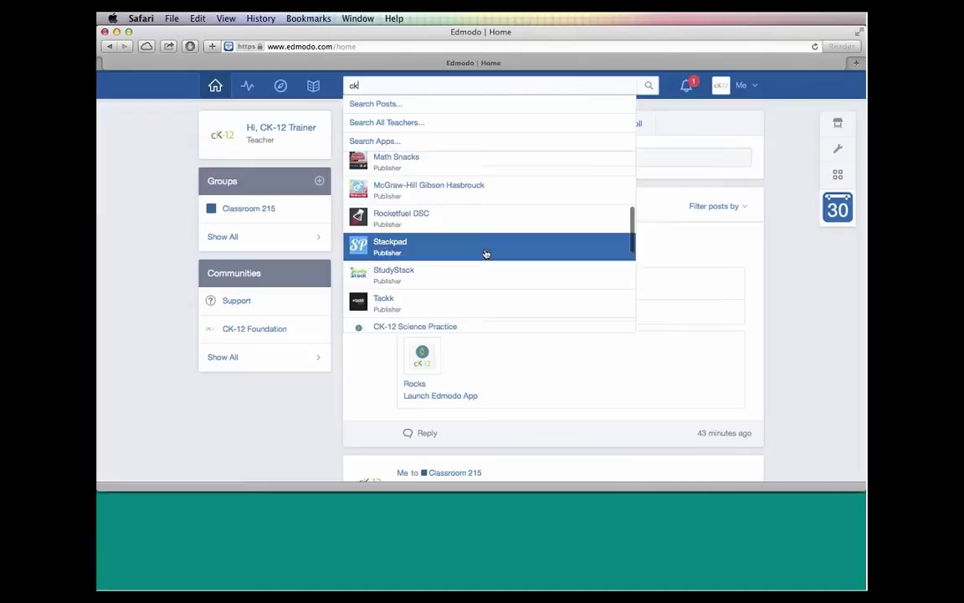
scroll(486, 254, "up", 12)
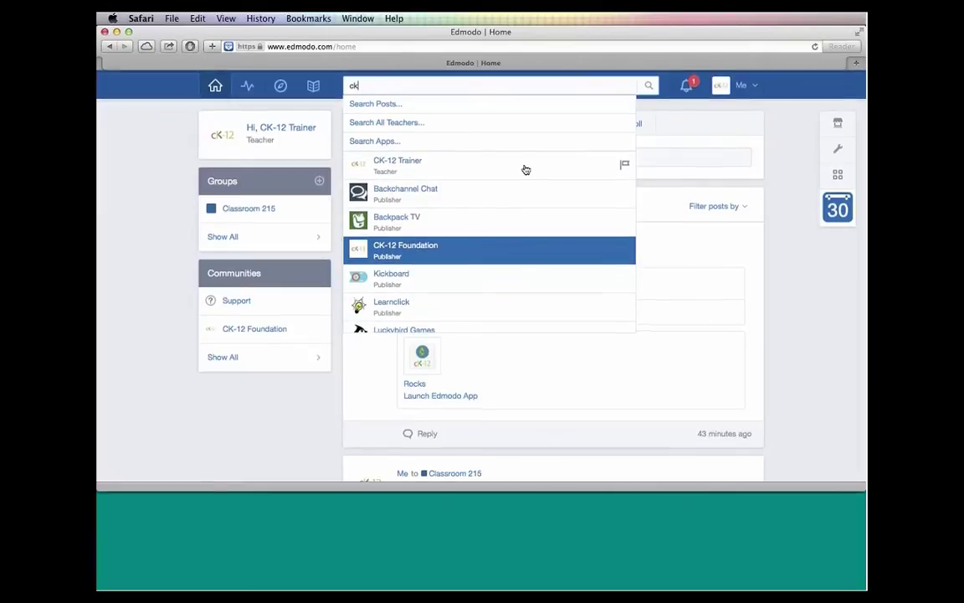
left_click(493, 141)
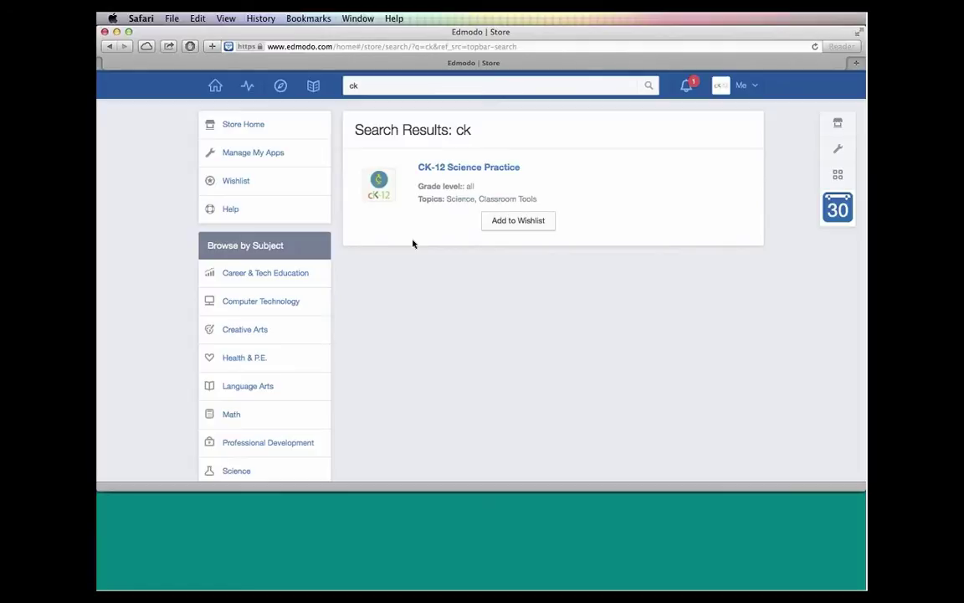
Step: Launch the installed CK-12 Math Practice app and open the Arithmetic subject
left_click(838, 175)
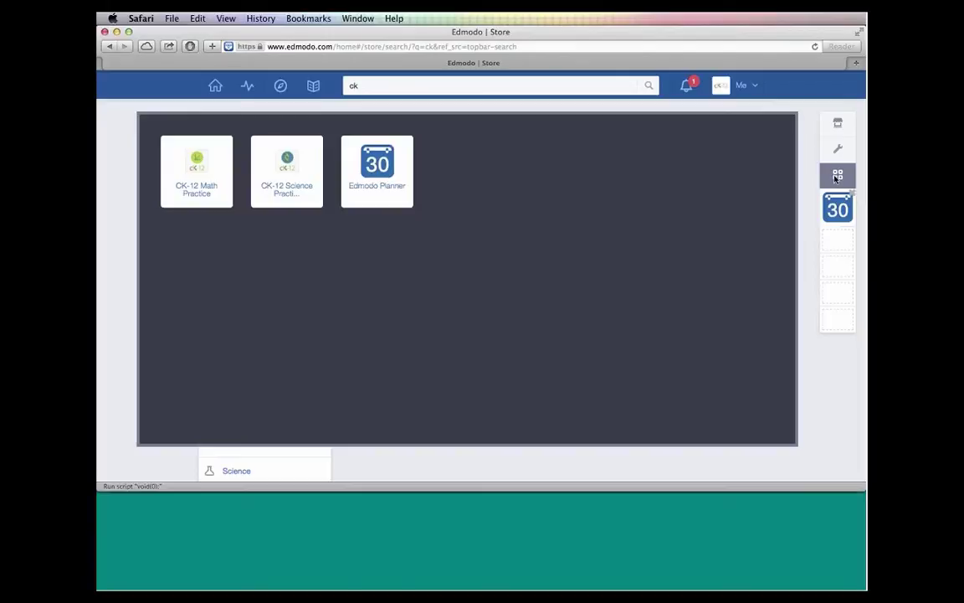
left_click(195, 185)
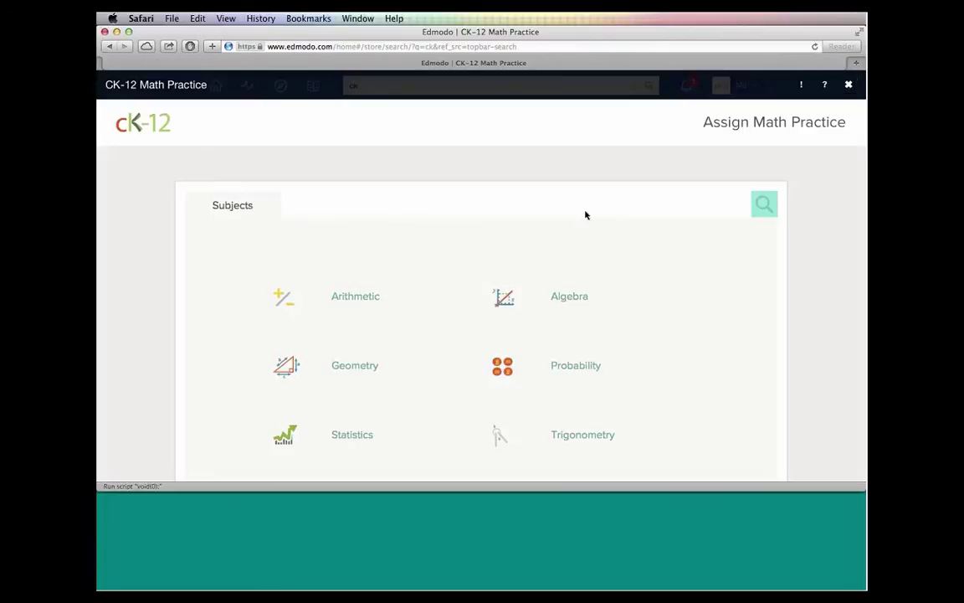
scroll(575, 207, "down", 1)
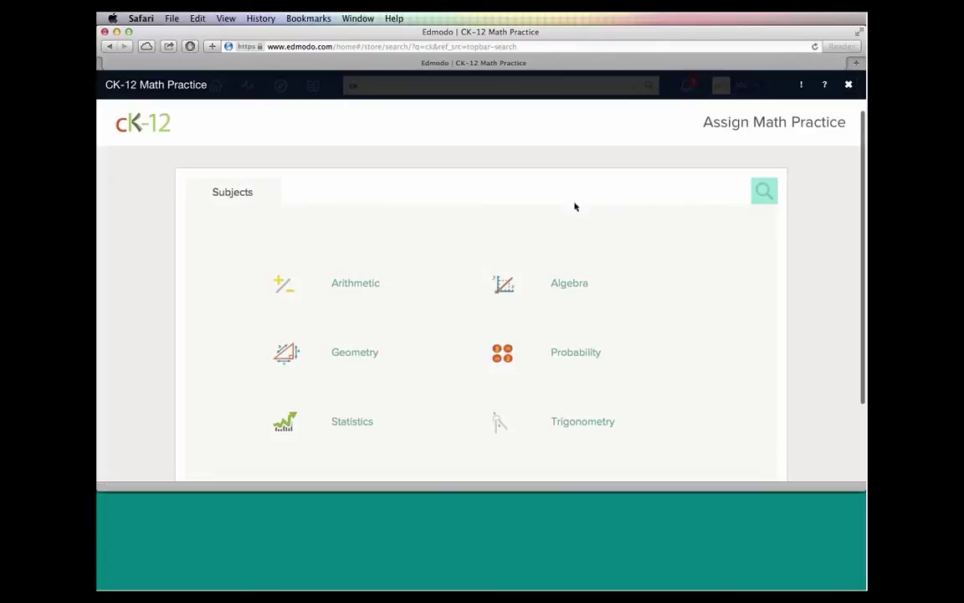
scroll(575, 207, "down", 5)
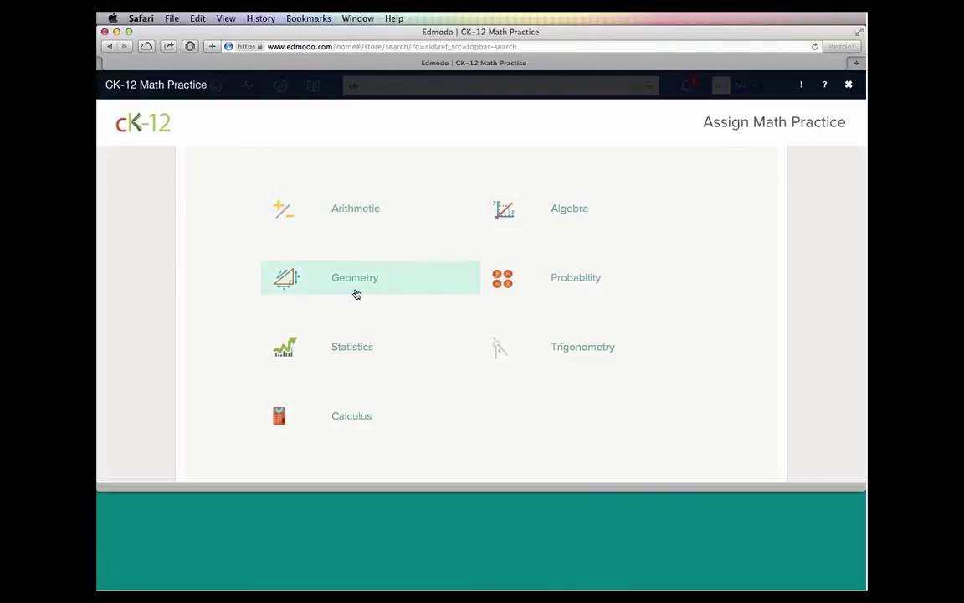
left_click(361, 213)
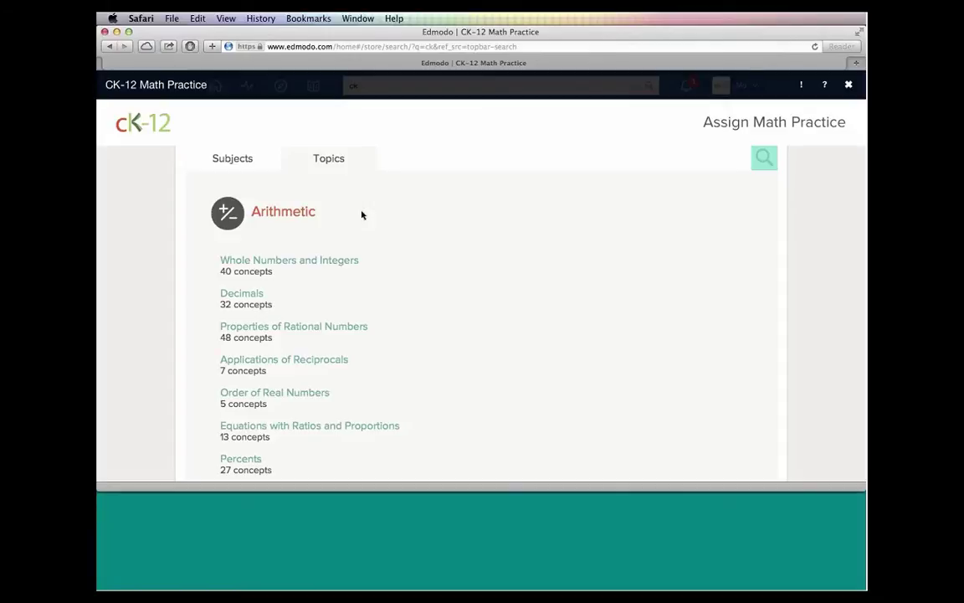
Step: Open the Decimals topic and the practice page of its Decimal Rounding and Division concept
scroll(360, 218, "down", 3)
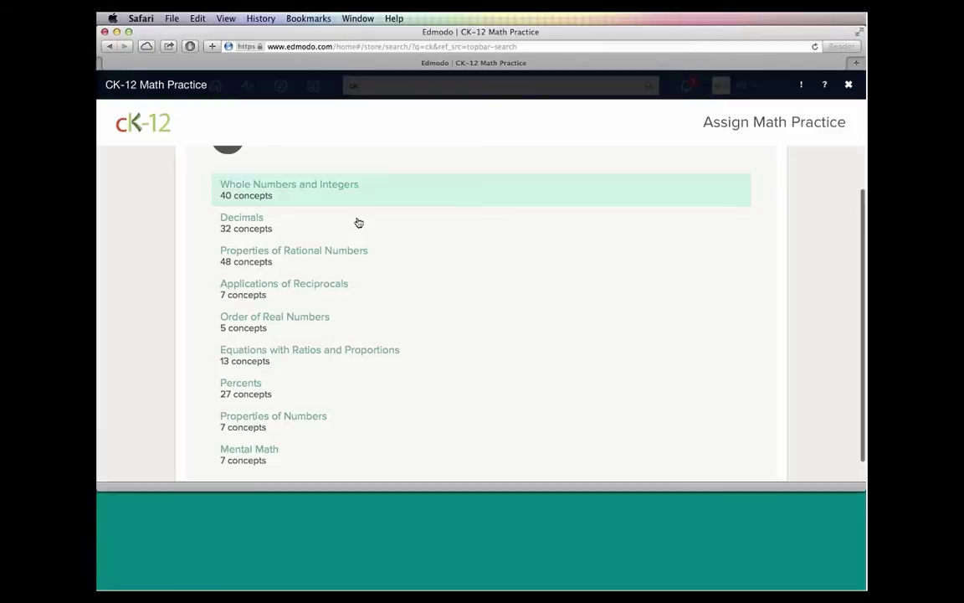
scroll(359, 220, "down", 1)
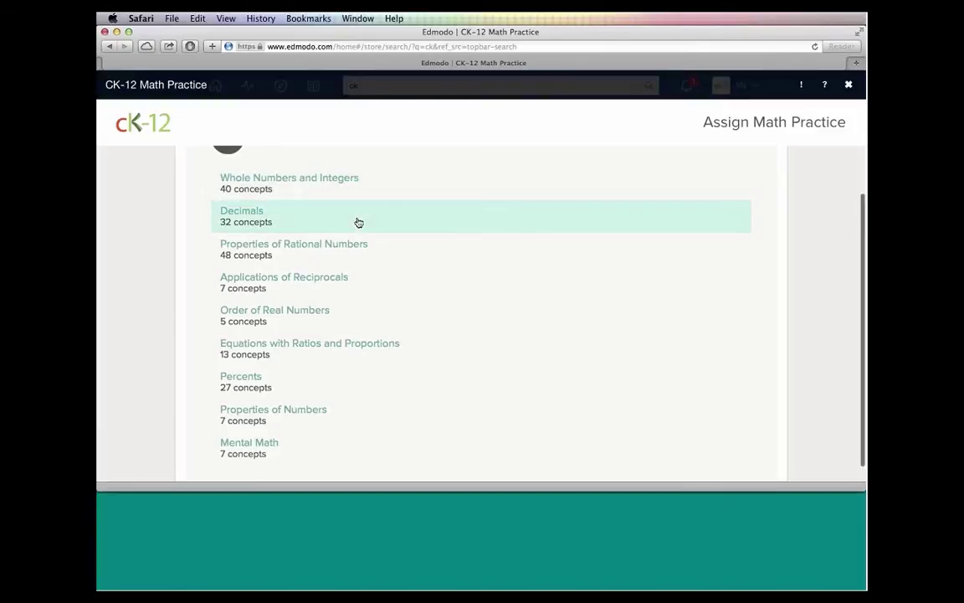
left_click(231, 217)
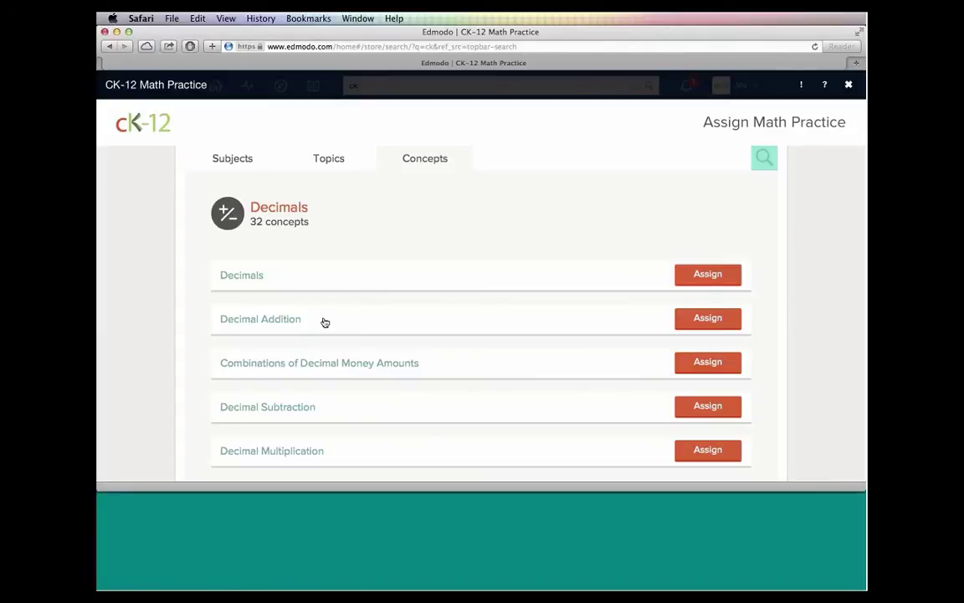
scroll(325, 323, "down", 5)
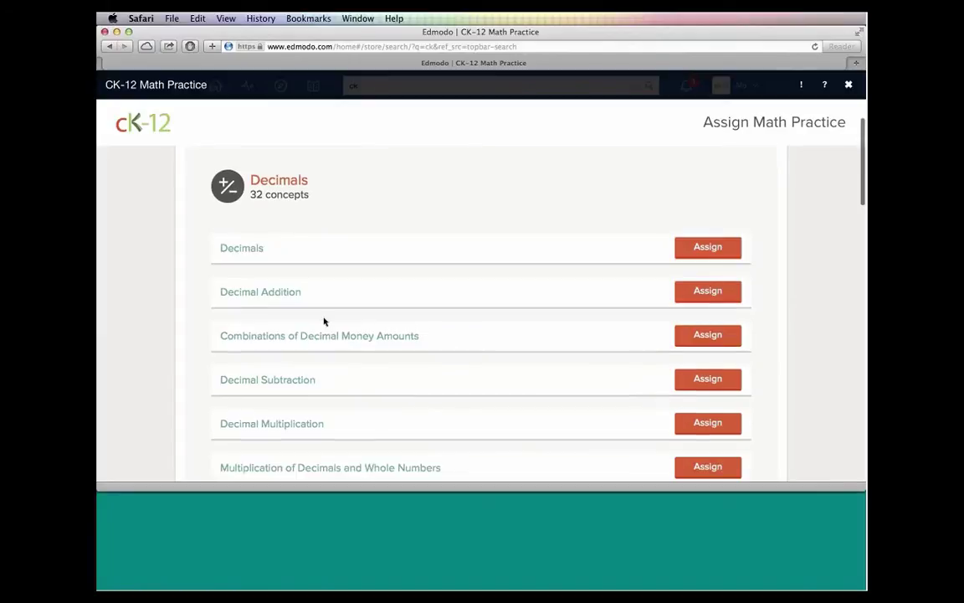
scroll(324, 322, "down", 10)
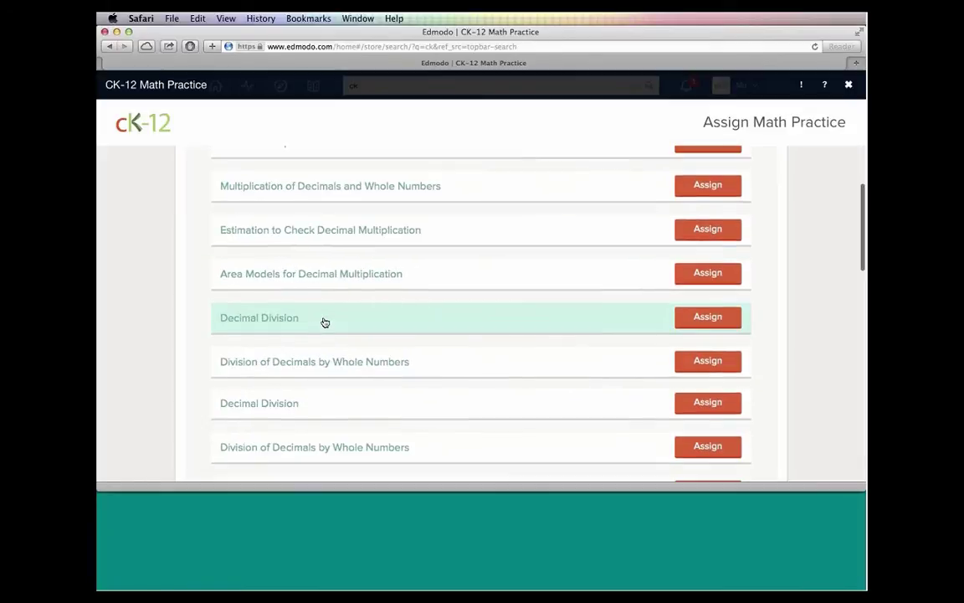
scroll(324, 322, "down", 3)
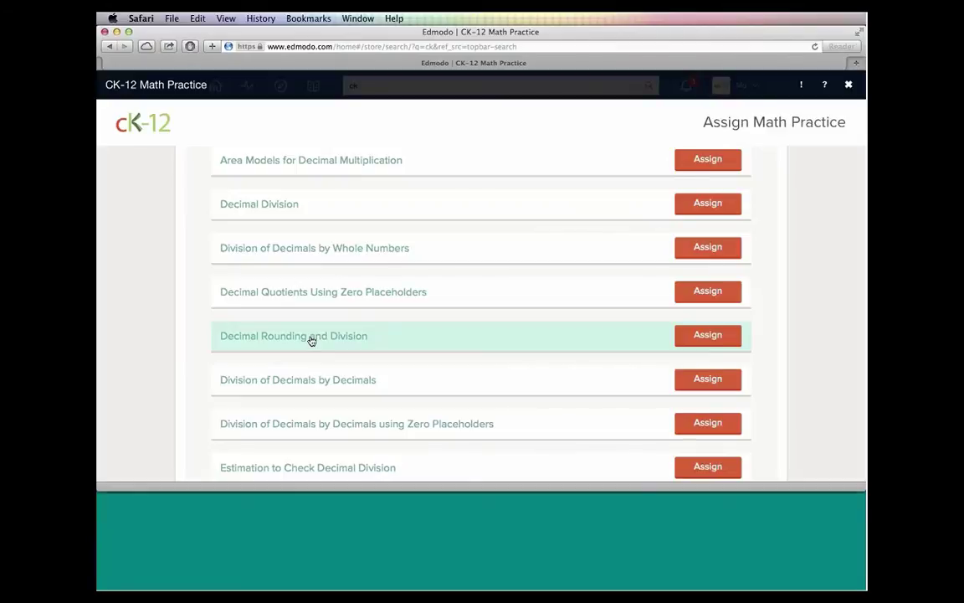
left_click(310, 340)
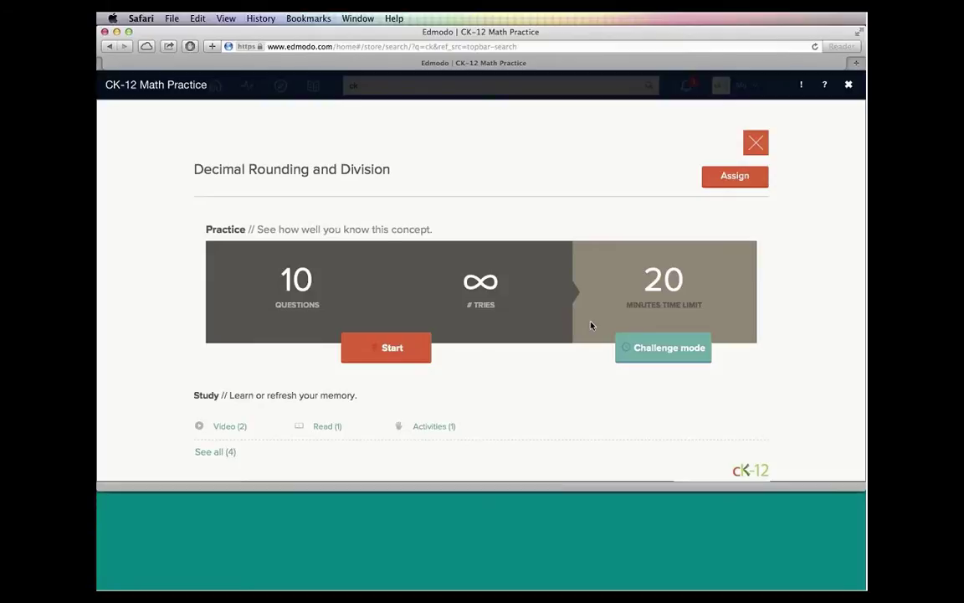
Step: Assign the Decimal Rounding and Division practice to Test Group A with due date 04/28/2014, and exit the practice app
scroll(591, 324, "down", 2)
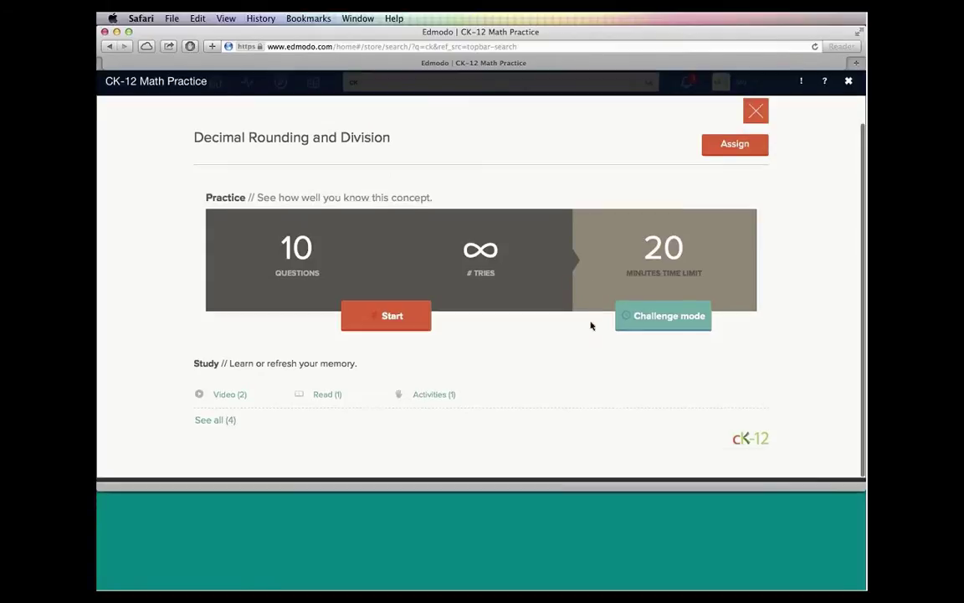
left_click(734, 144)
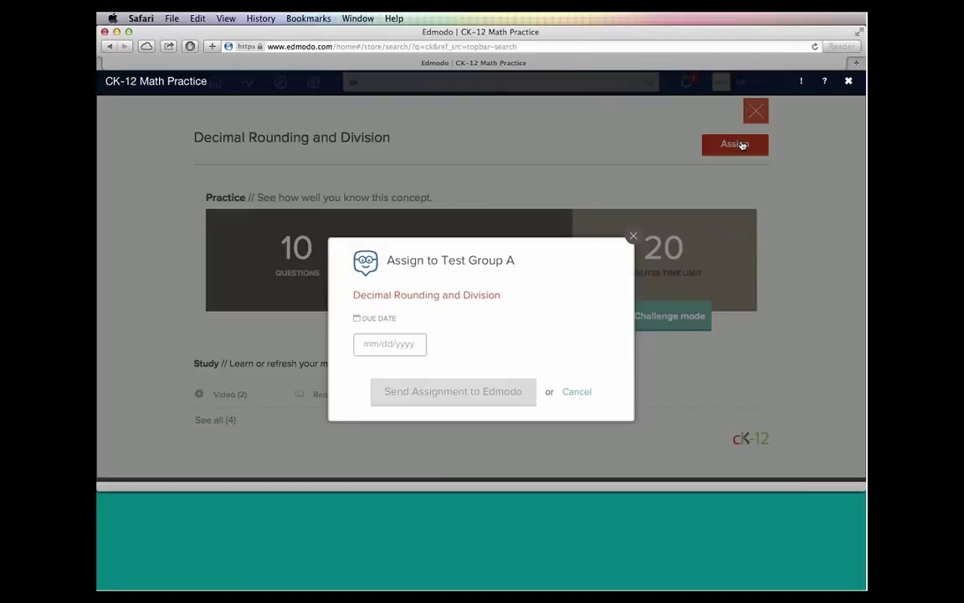
left_click(377, 349)
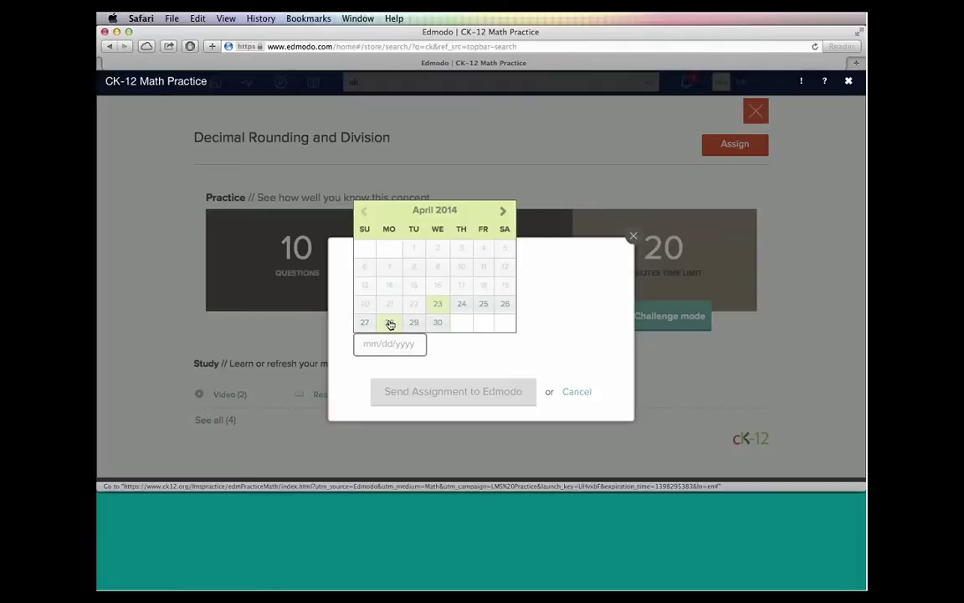
left_click(391, 324)
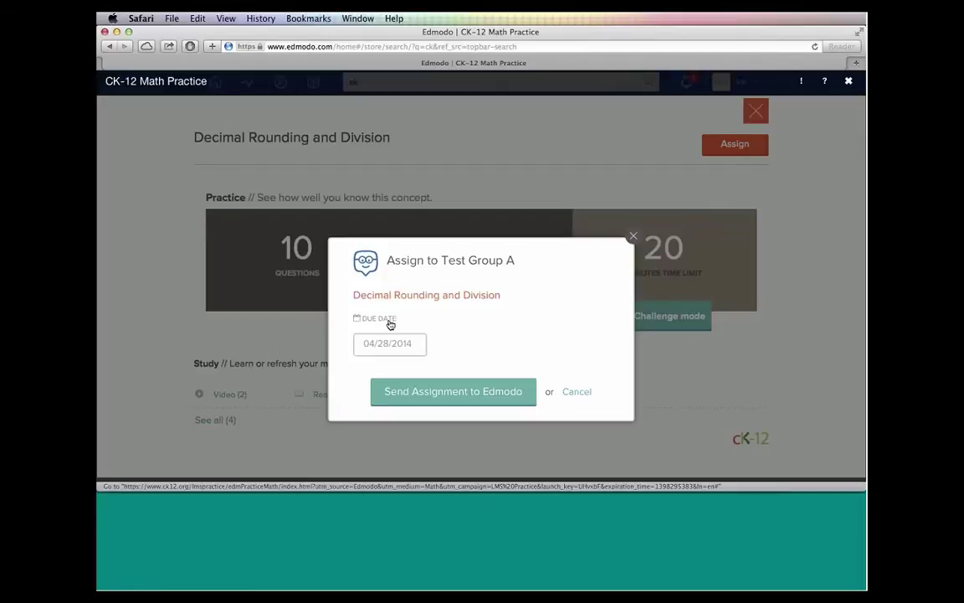
left_click(486, 397)
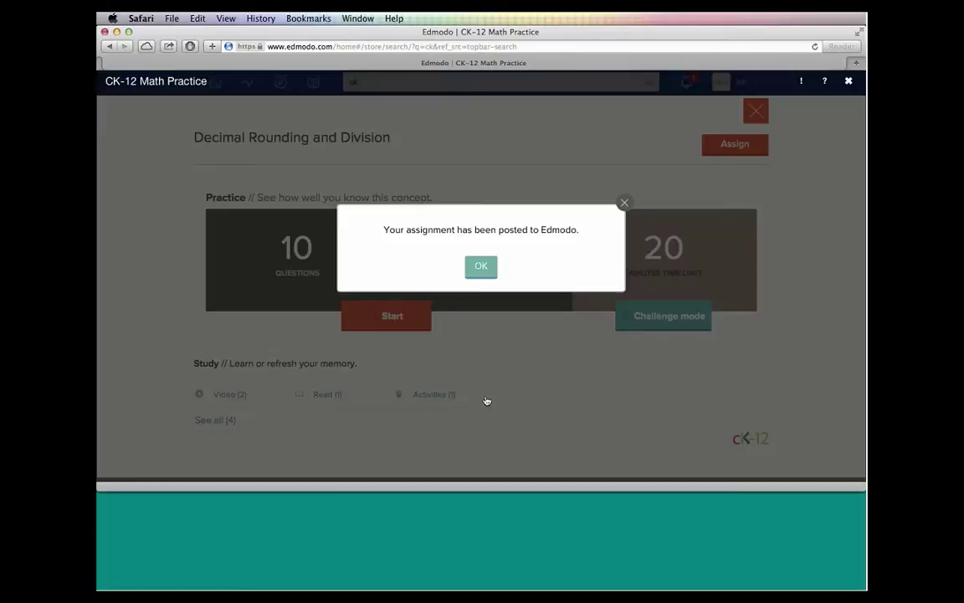
left_click(482, 267)
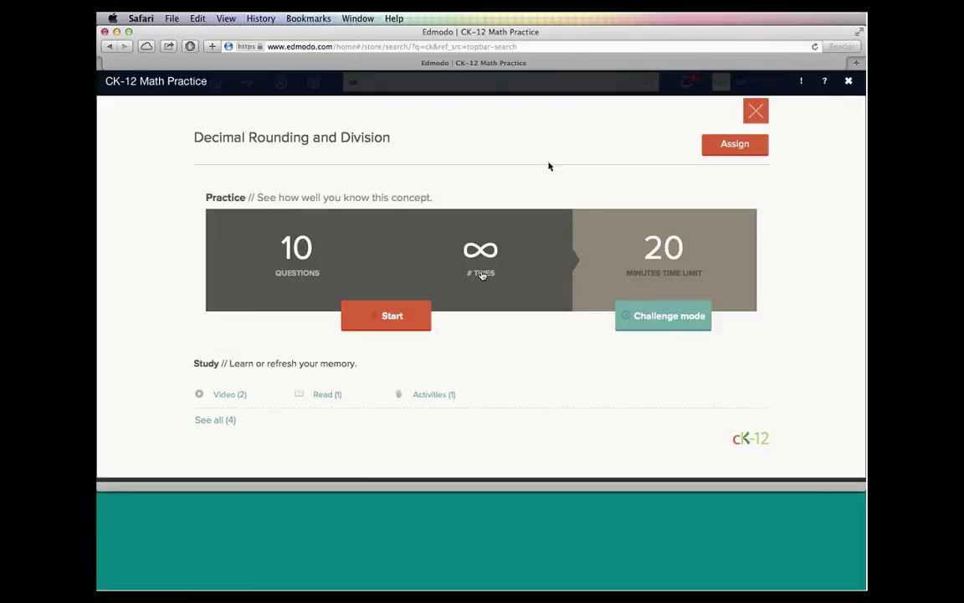
left_click(756, 111)
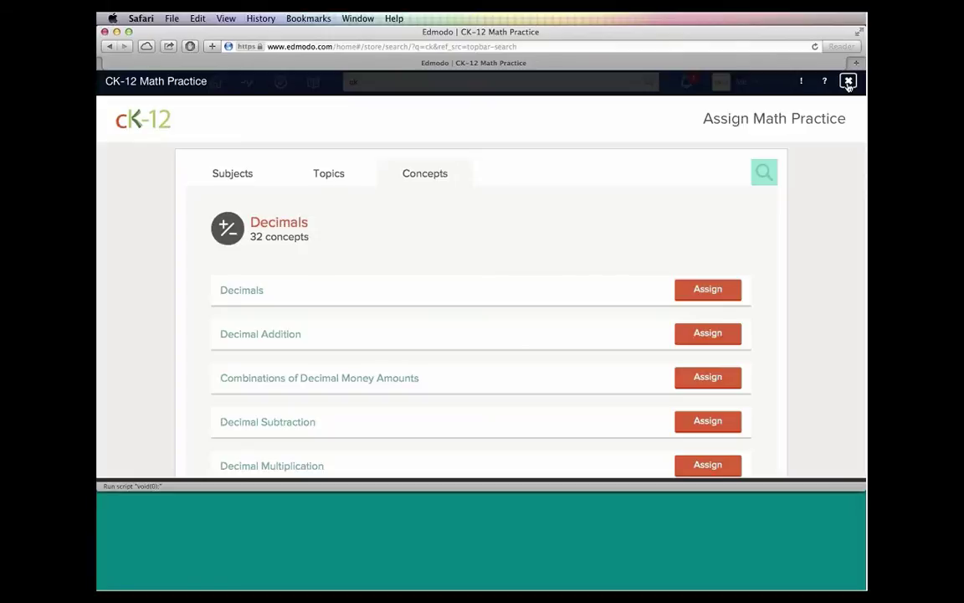
left_click(848, 82)
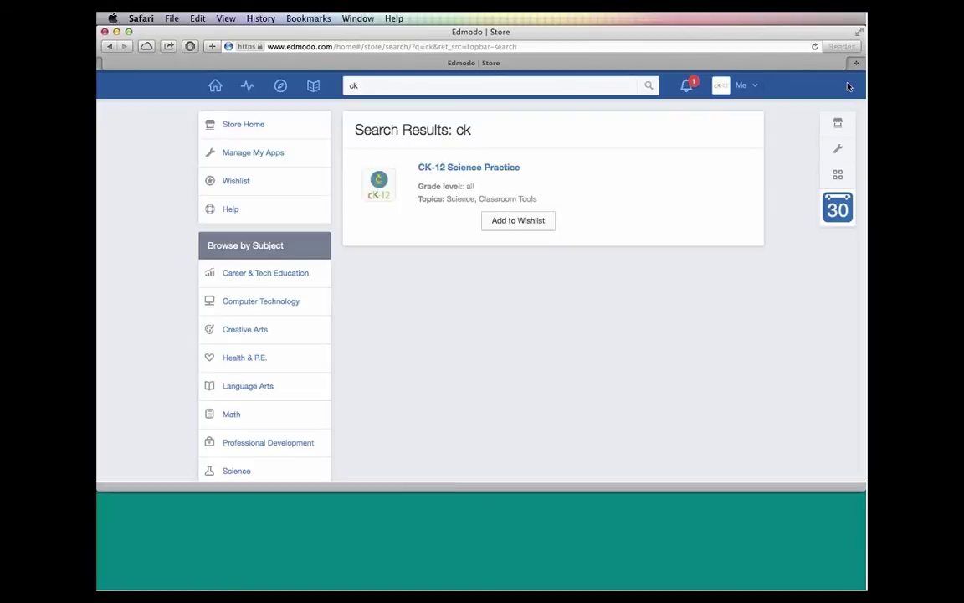
Step: View the Classroom 215 progress gradebook and inspect the graded Rocks entry of the second student
left_click(247, 86)
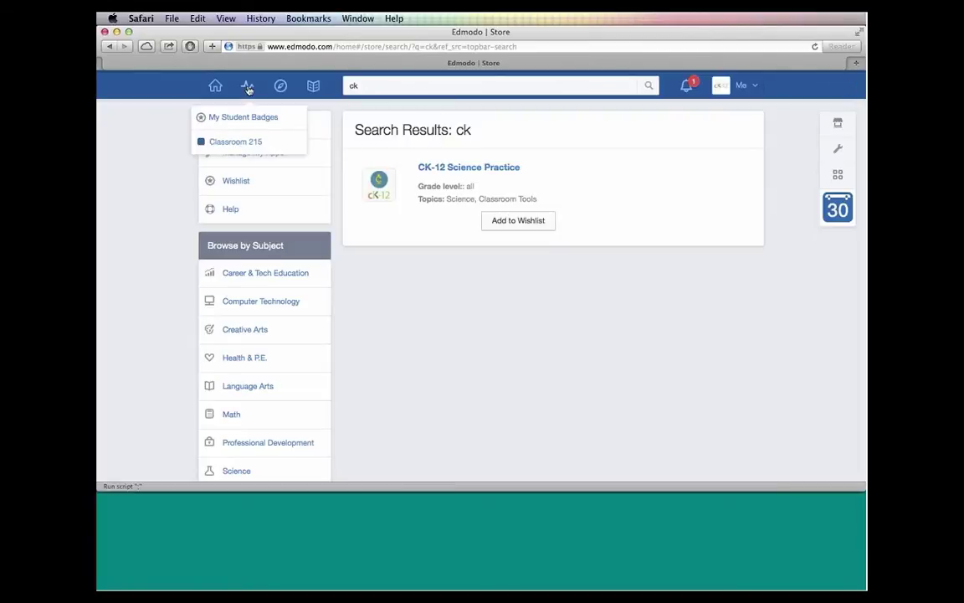
left_click(235, 142)
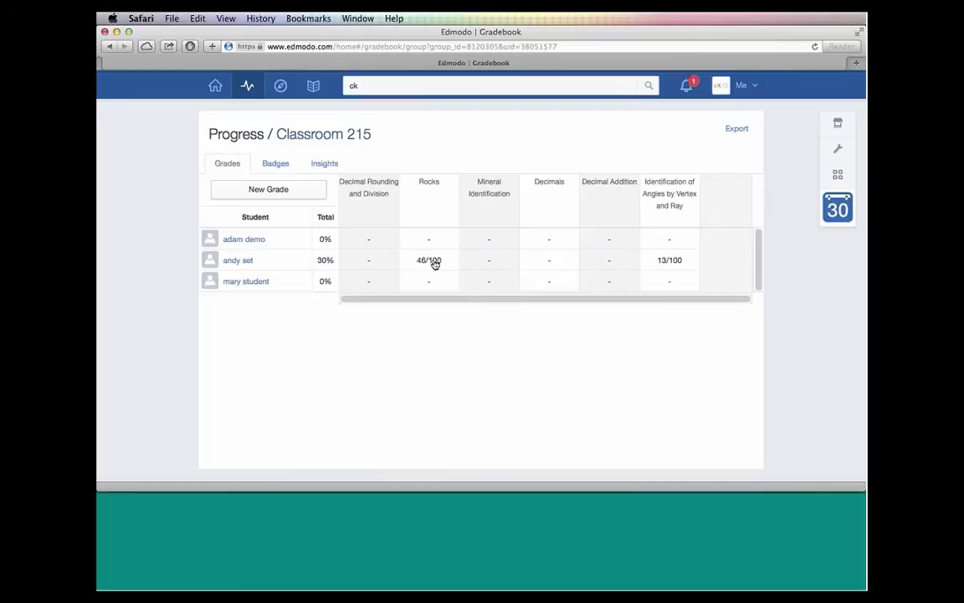
left_click(430, 261)
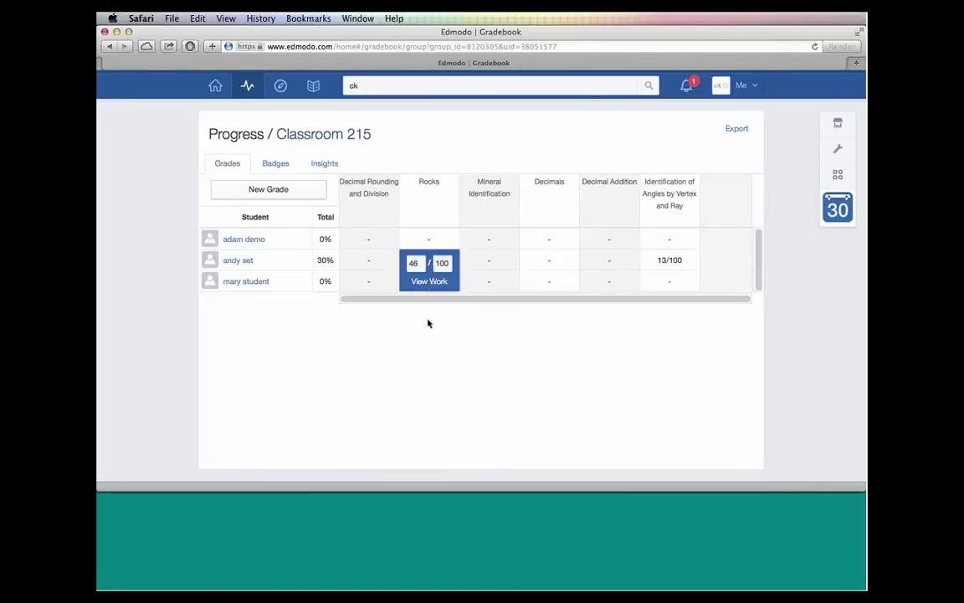
left_click(437, 354)
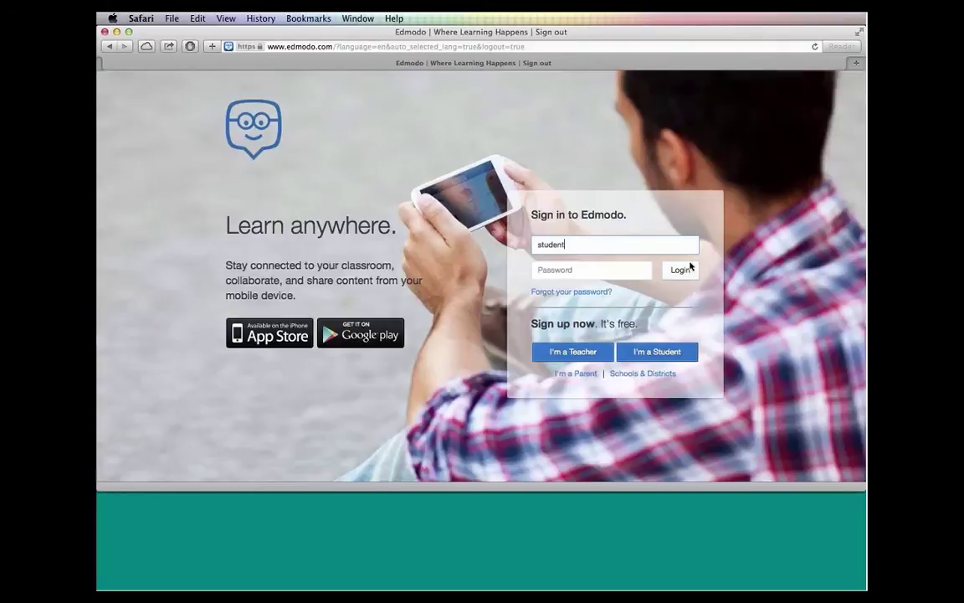
Step: Sign in to the student account with its username and password
type("ck12a")
key("Tab")
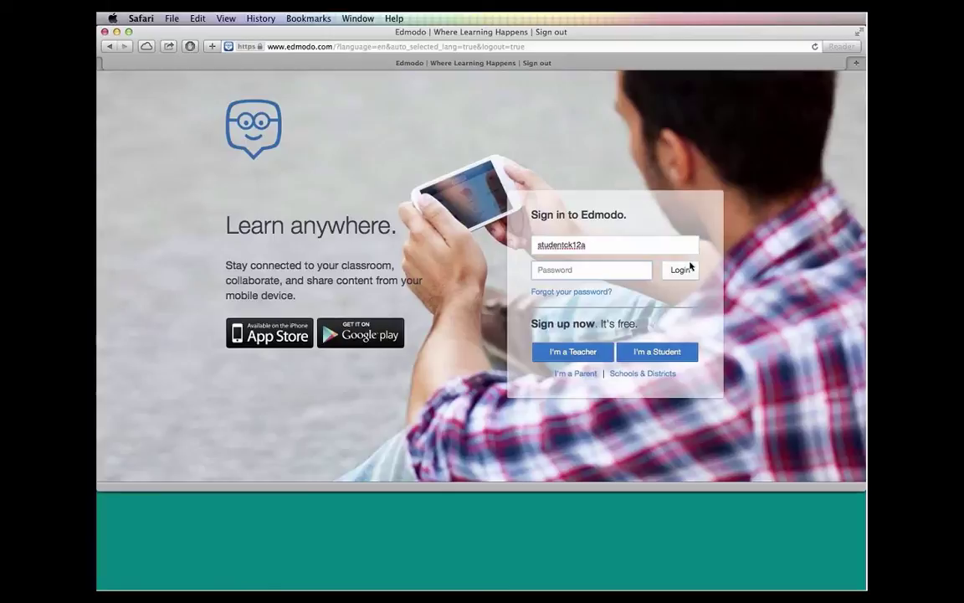
type("••••••")
left_click(681, 270)
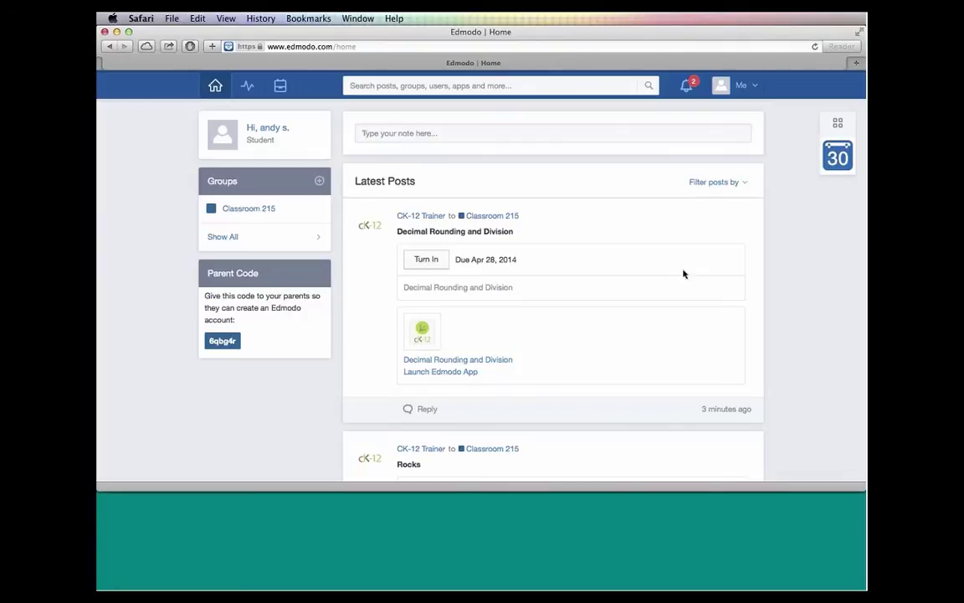
Step: Review the two past tries of the assigned Rocks practice and the study resources for Mineral Identification
scroll(570, 310, "down", 5)
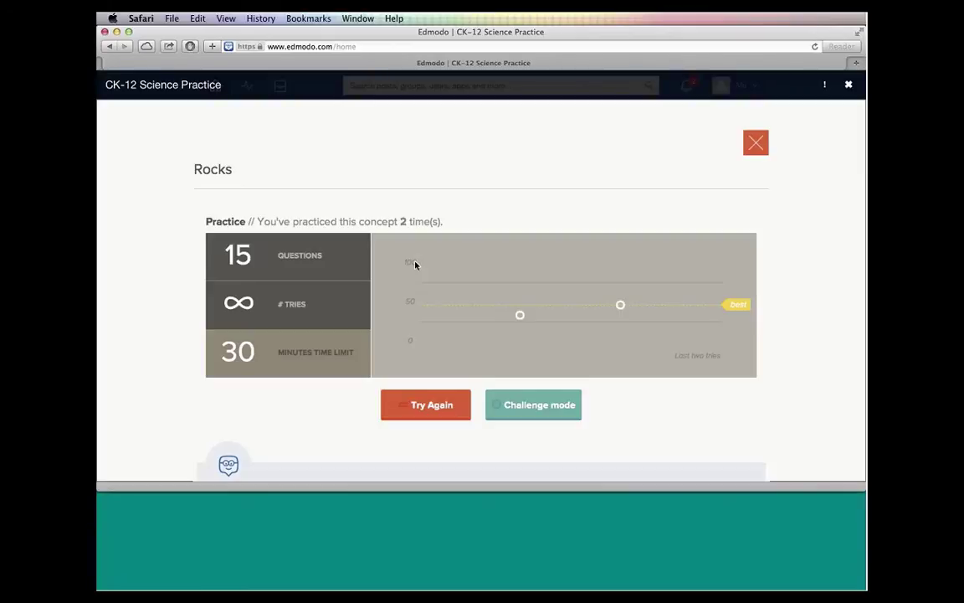
mouse_move(523, 319)
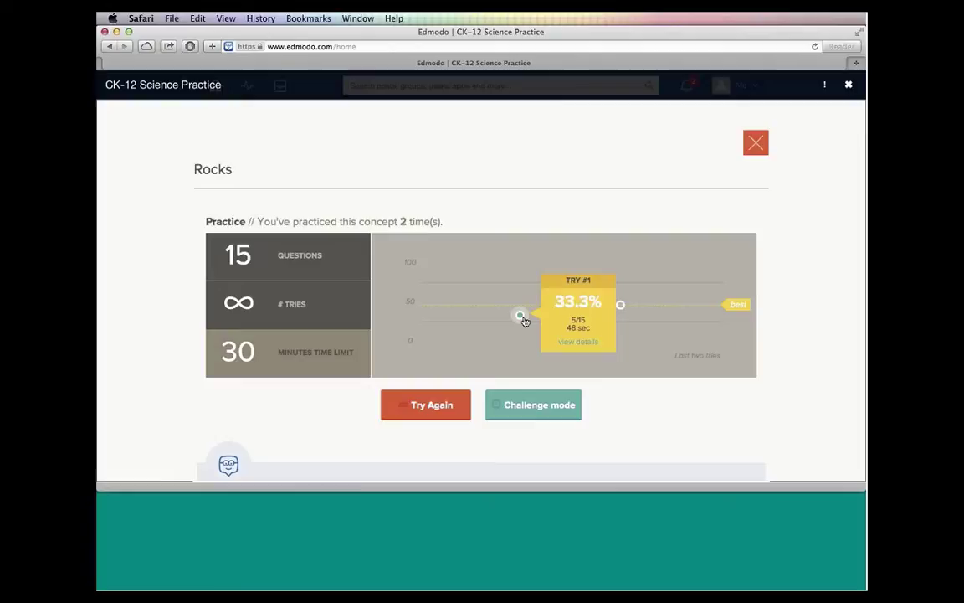
mouse_move(624, 305)
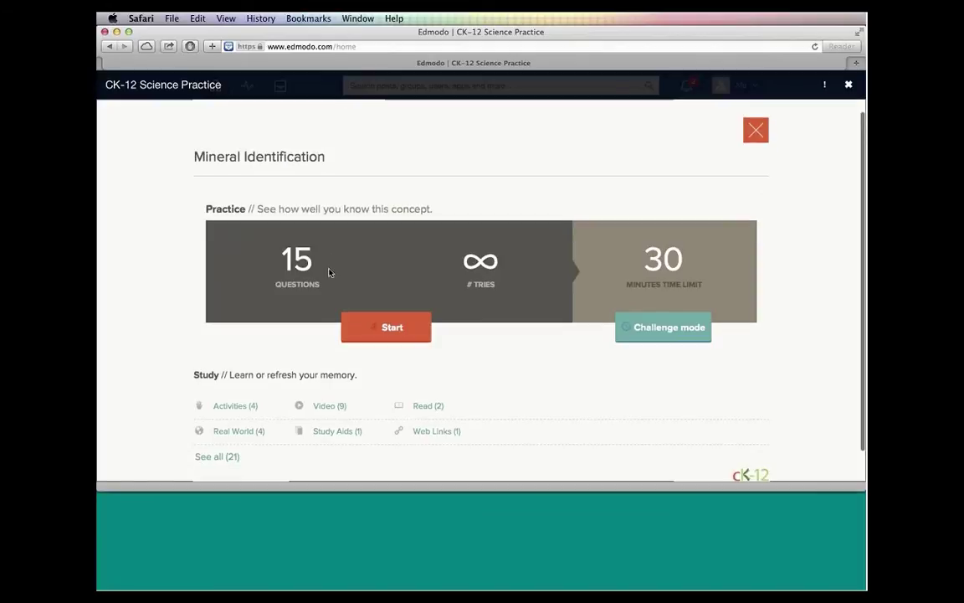
scroll(330, 273, "down", 3)
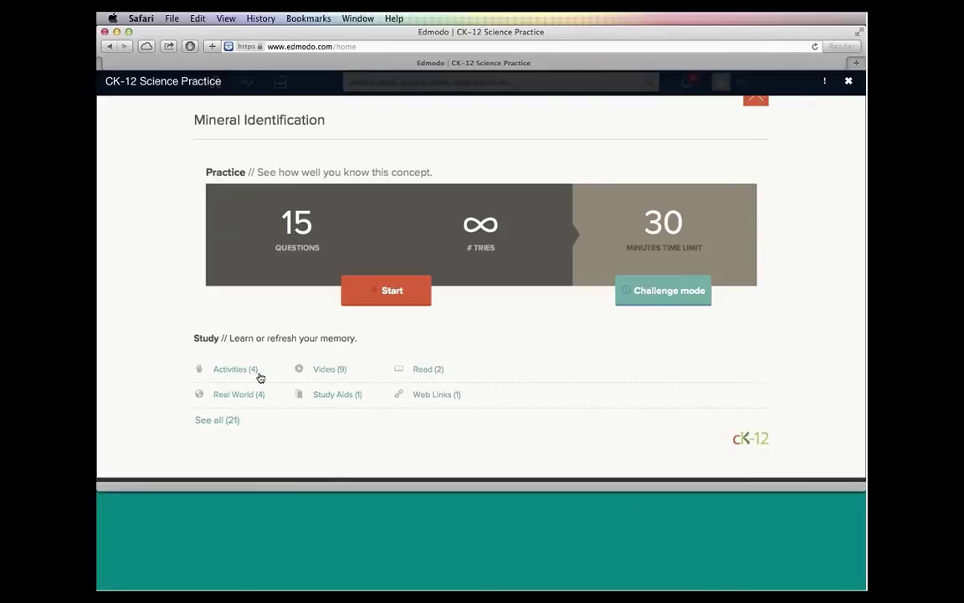
Step: Start the Mineral Identification practice and answer question 1 with Fusion, question 2 with TRUE and question 3 with FALSE
left_click(390, 291)
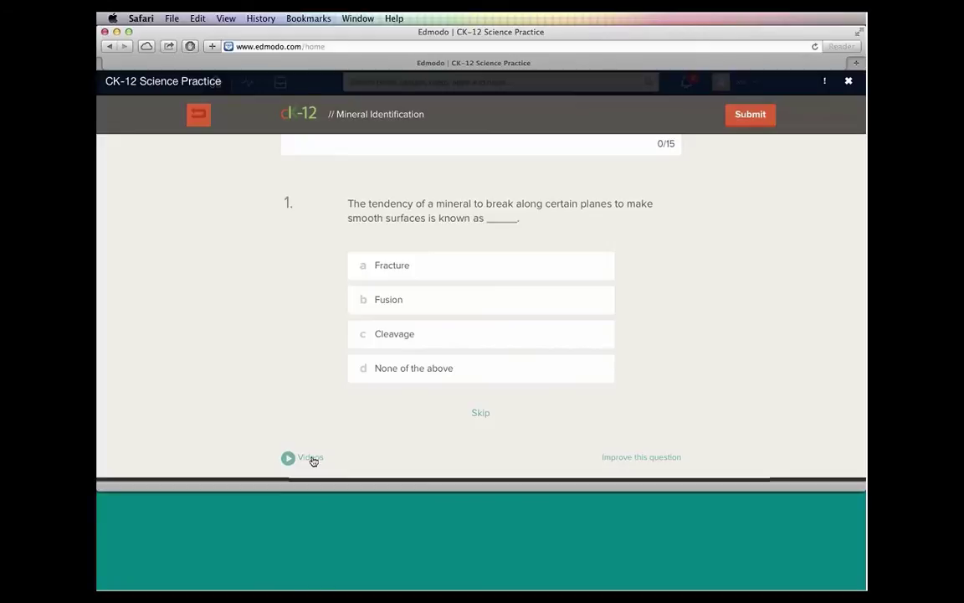
left_click(419, 300)
left_click(513, 420)
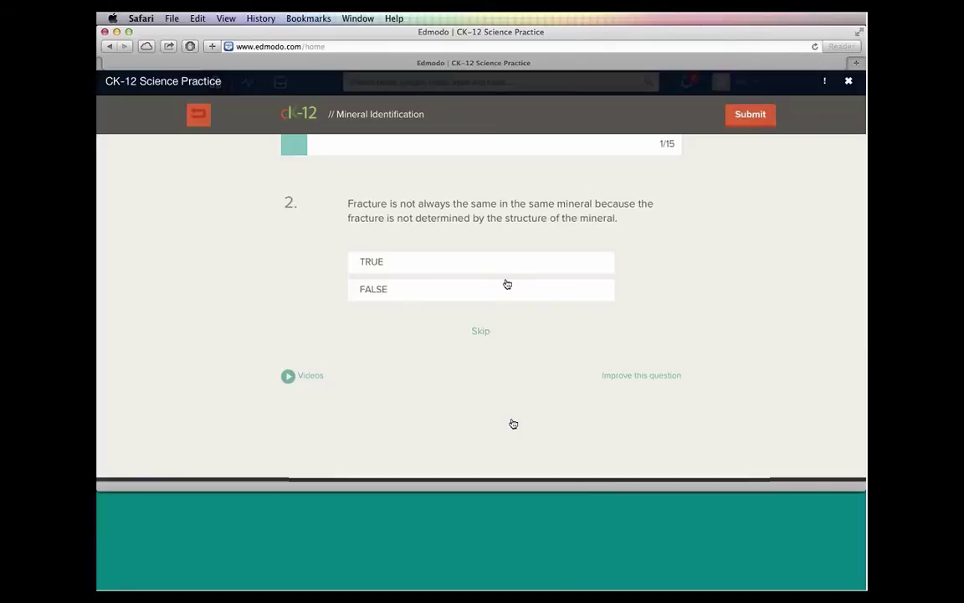
left_click(505, 274)
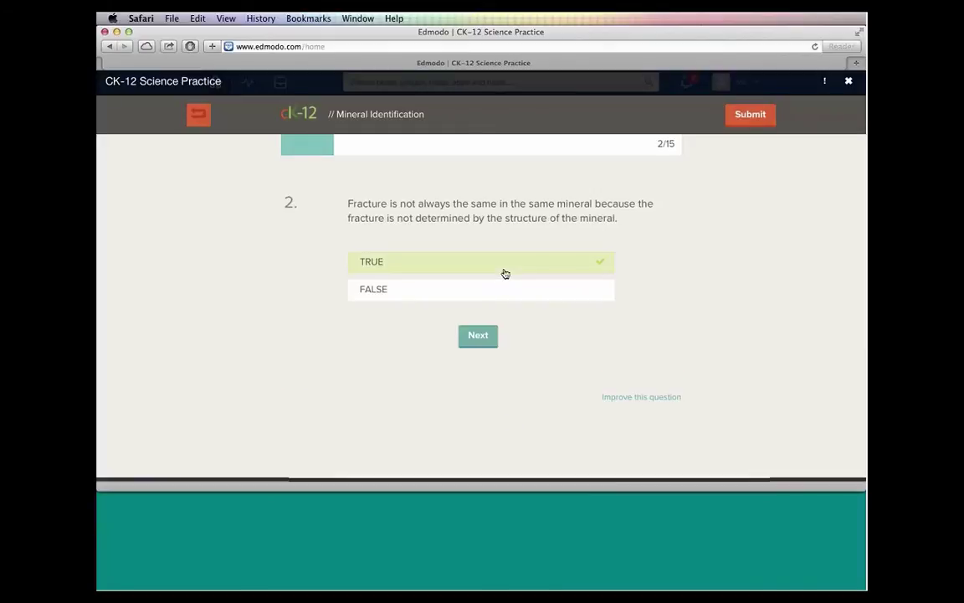
left_click(477, 342)
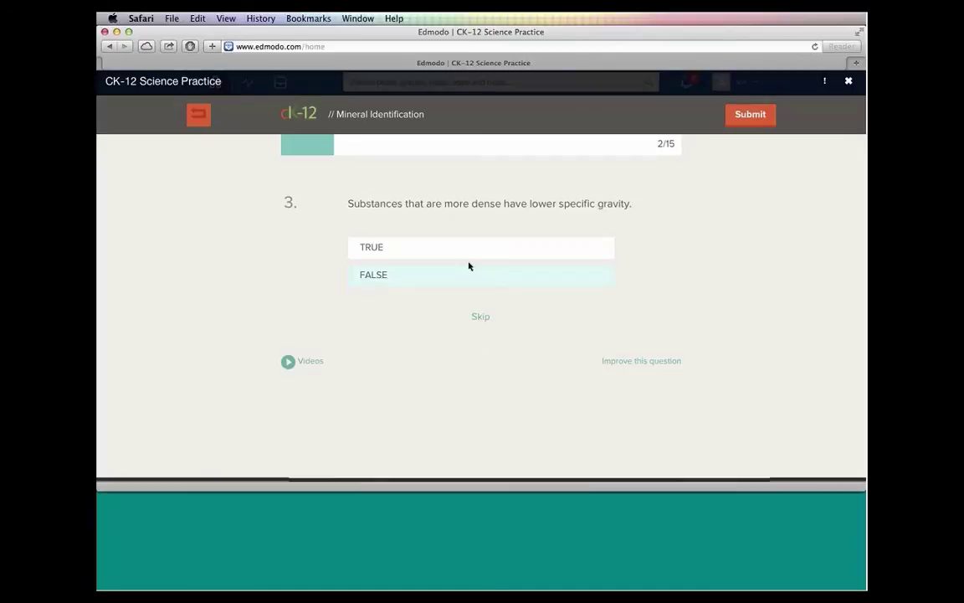
left_click(470, 282)
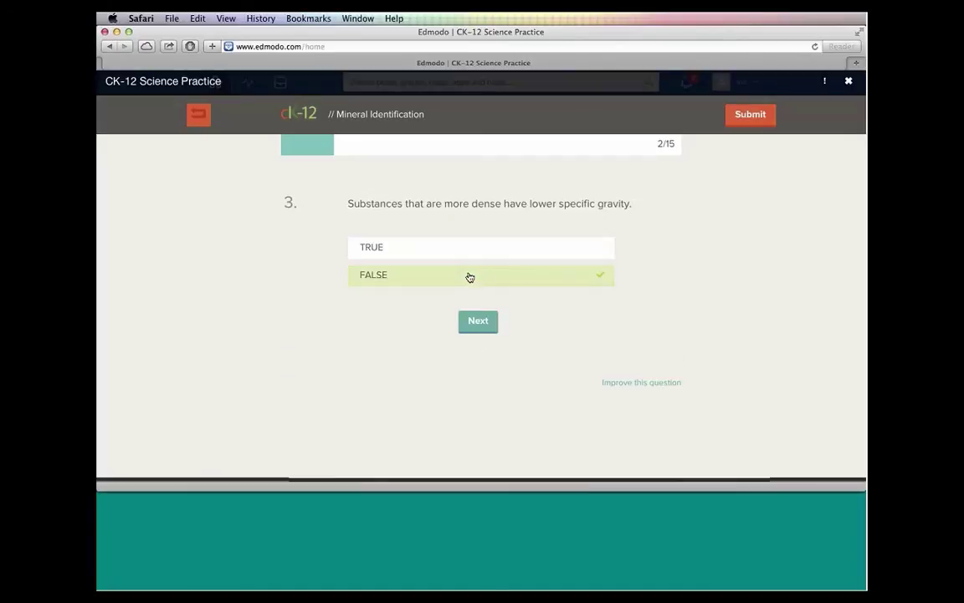
left_click(480, 324)
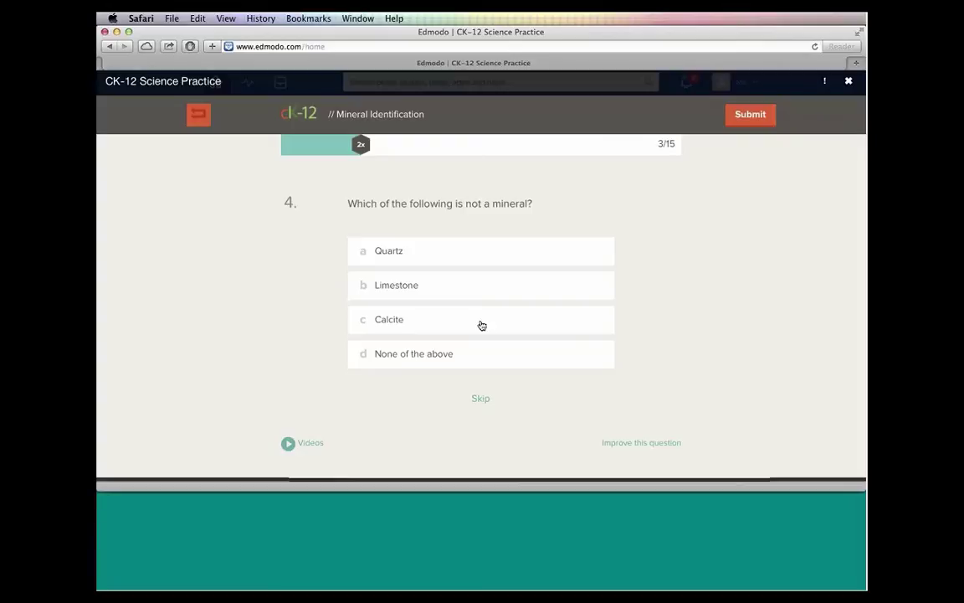
Step: Answer question 4 with Limestone, question 5 with Density and question 6 with FALSE
left_click(482, 325)
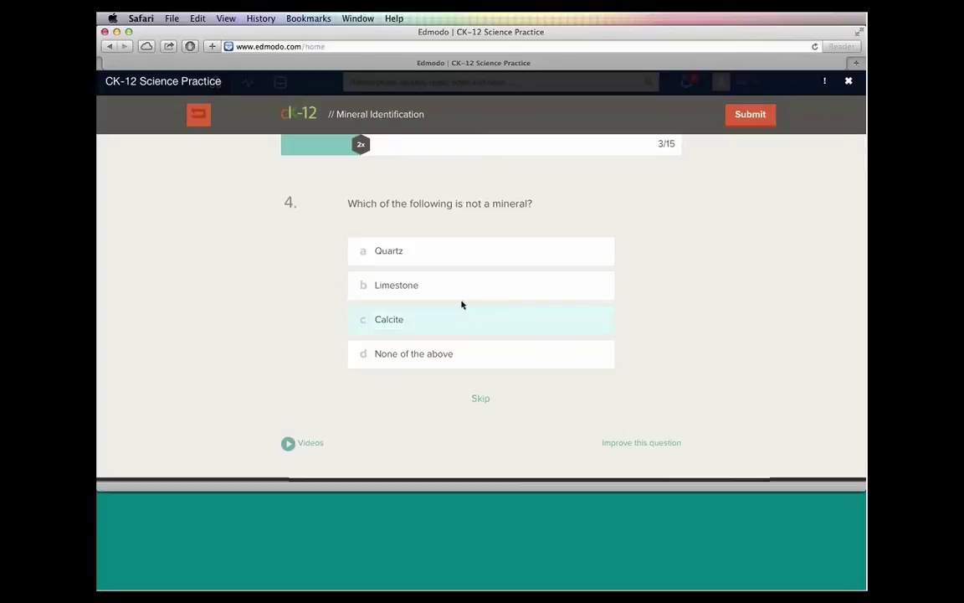
left_click(463, 293)
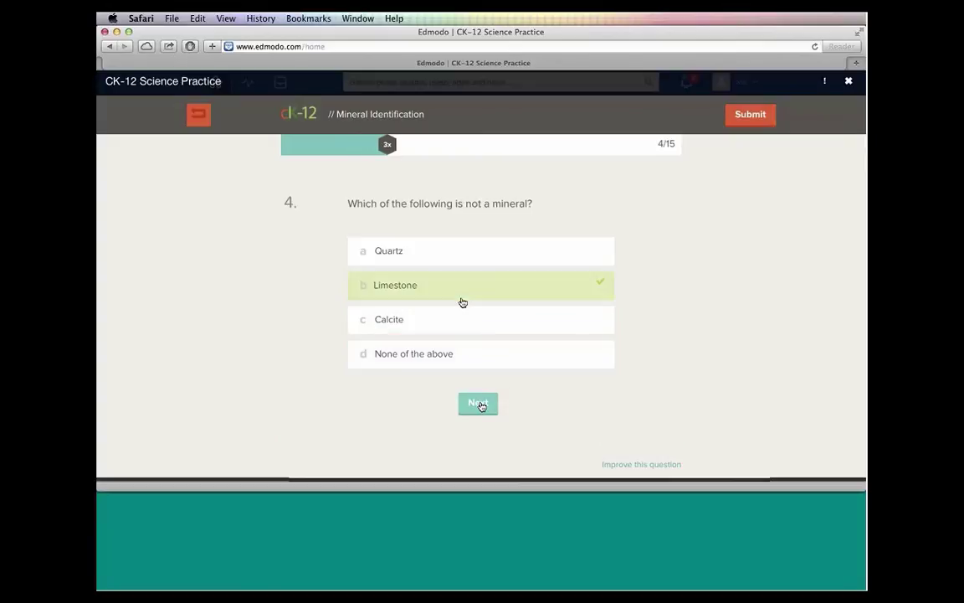
left_click(479, 403)
left_click(469, 319)
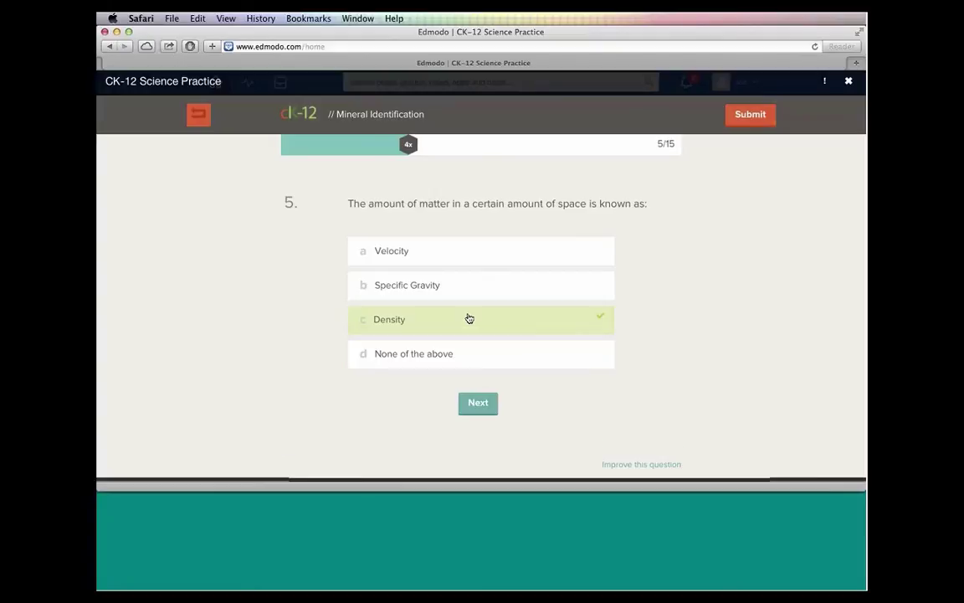
left_click(480, 402)
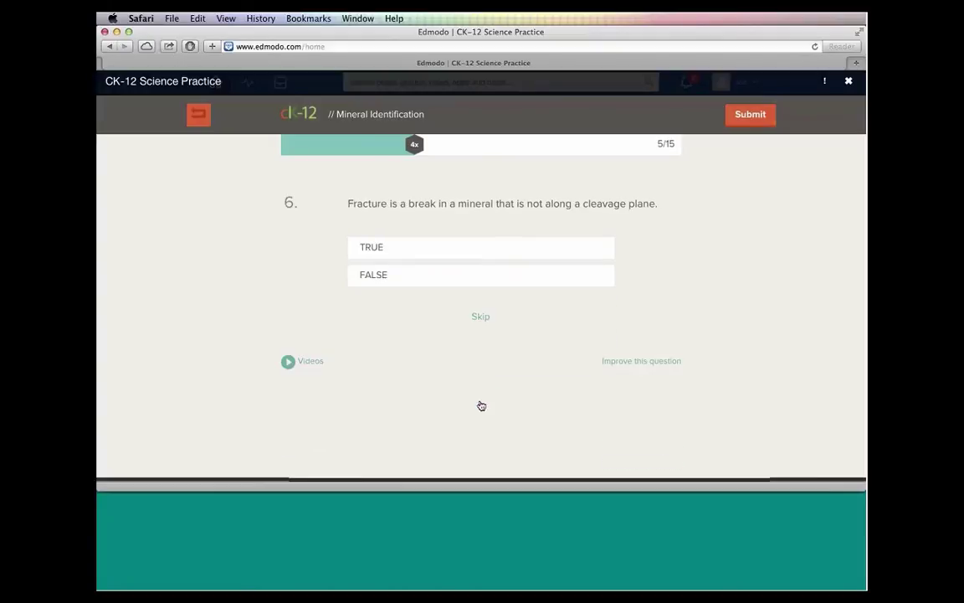
left_click(482, 280)
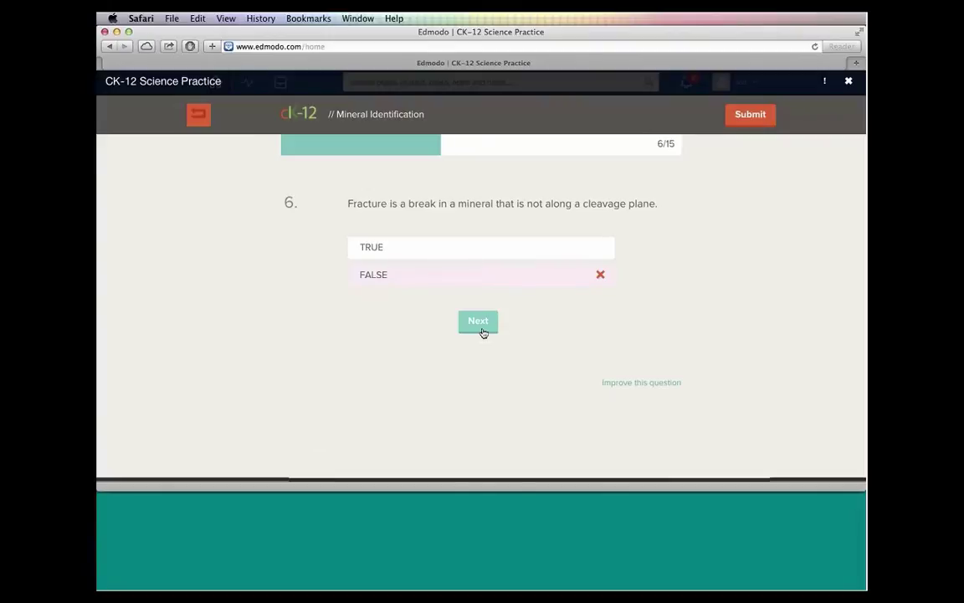
left_click(480, 322)
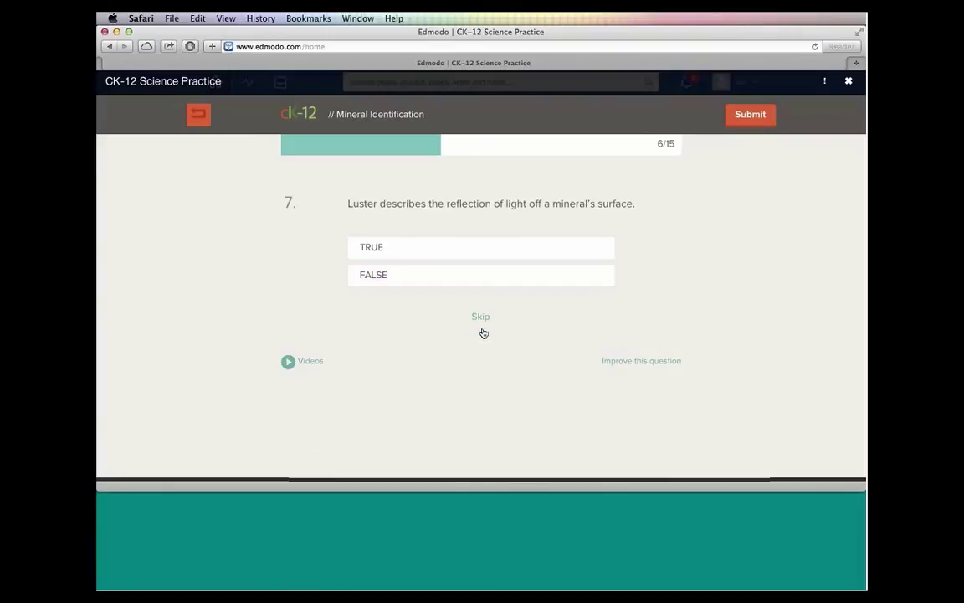
Step: Answer question 7 with TRUE, question 8 with FALSE and question 9 with Silky
left_click(476, 248)
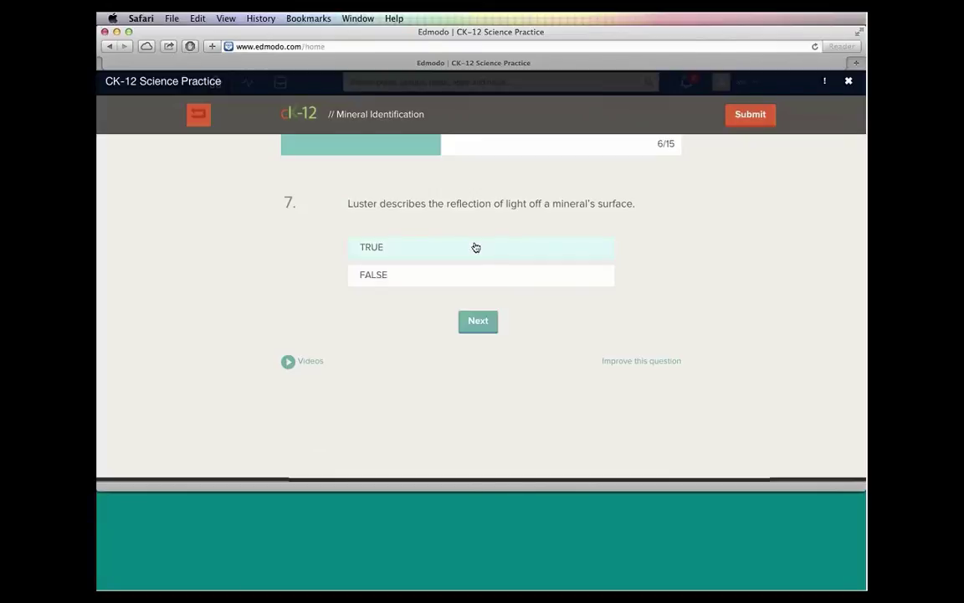
left_click(480, 325)
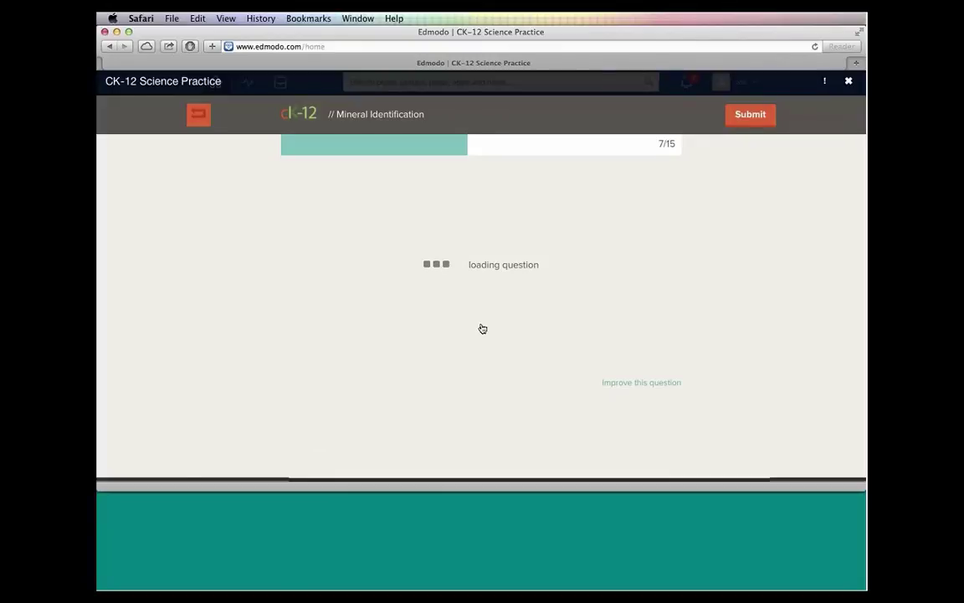
left_click(474, 297)
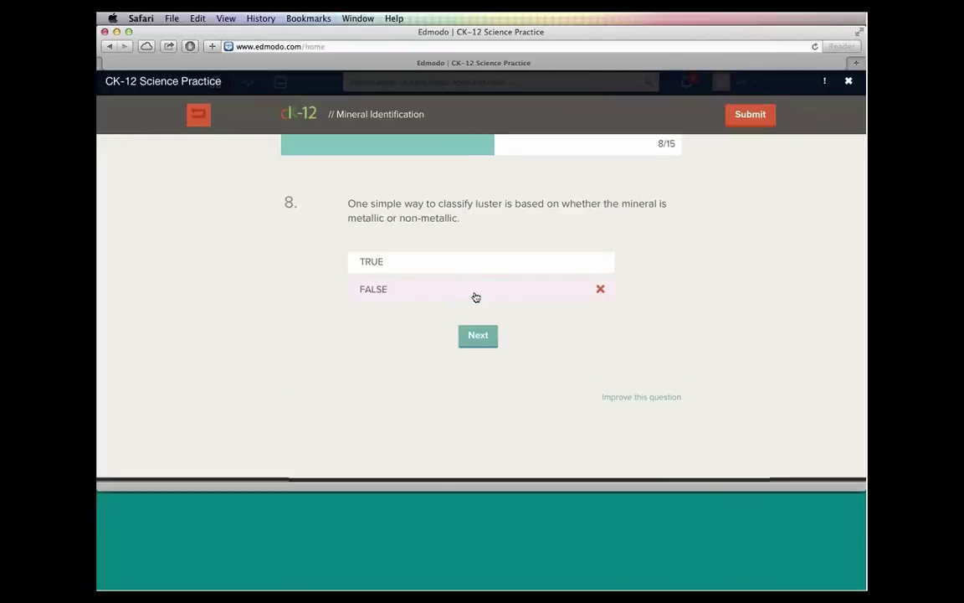
left_click(490, 337)
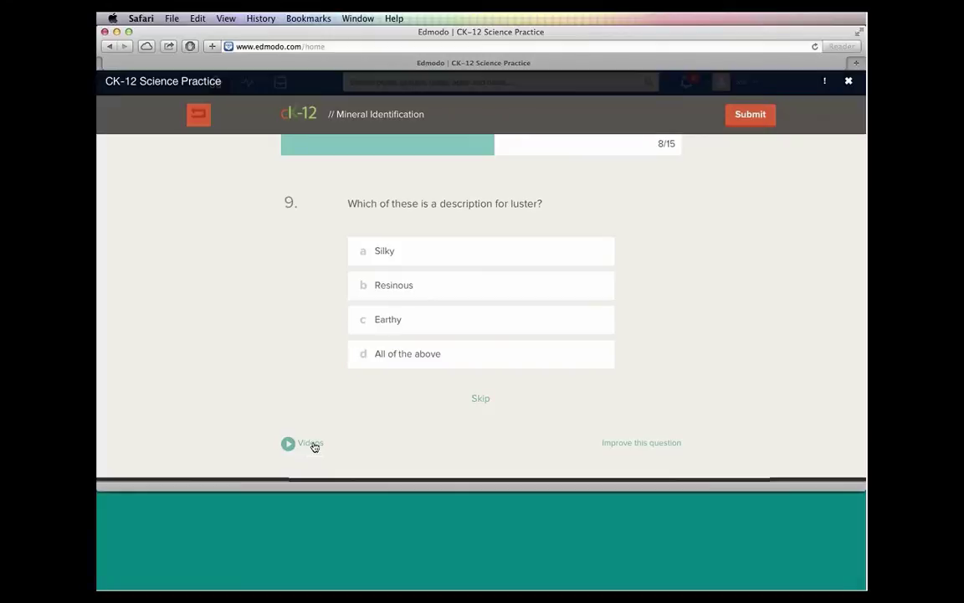
left_click(466, 264)
left_click(510, 403)
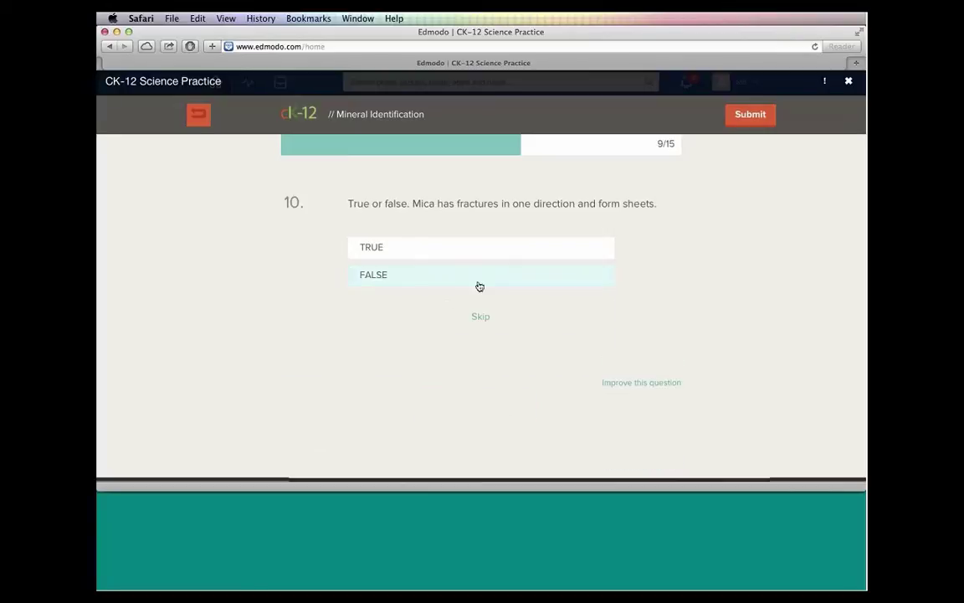
Step: Answer question 10 with FALSE, question 11 with Graphite and question 12 with Diamond, skipping any second attempts
left_click(480, 282)
left_click(484, 318)
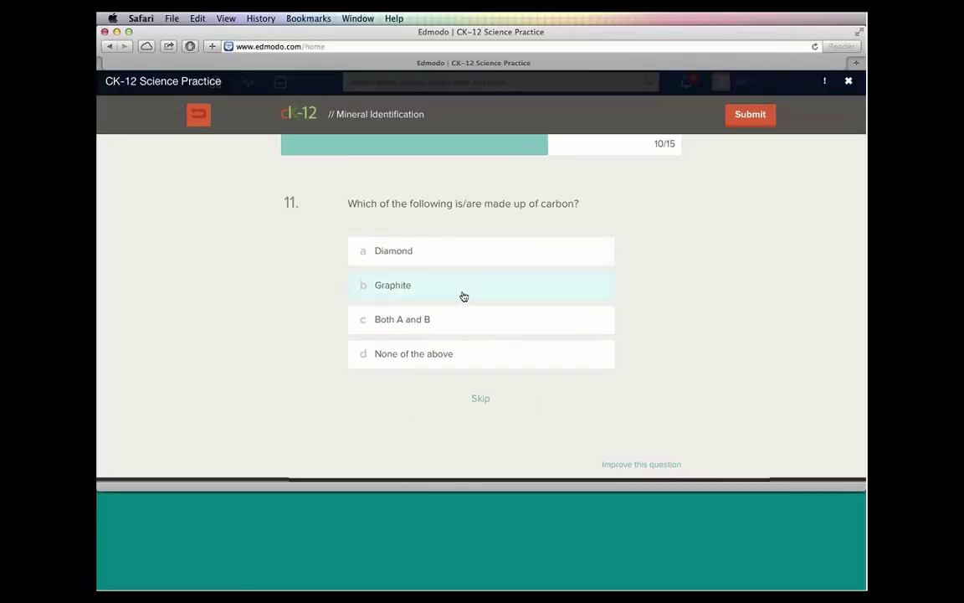
left_click(463, 293)
left_click(511, 405)
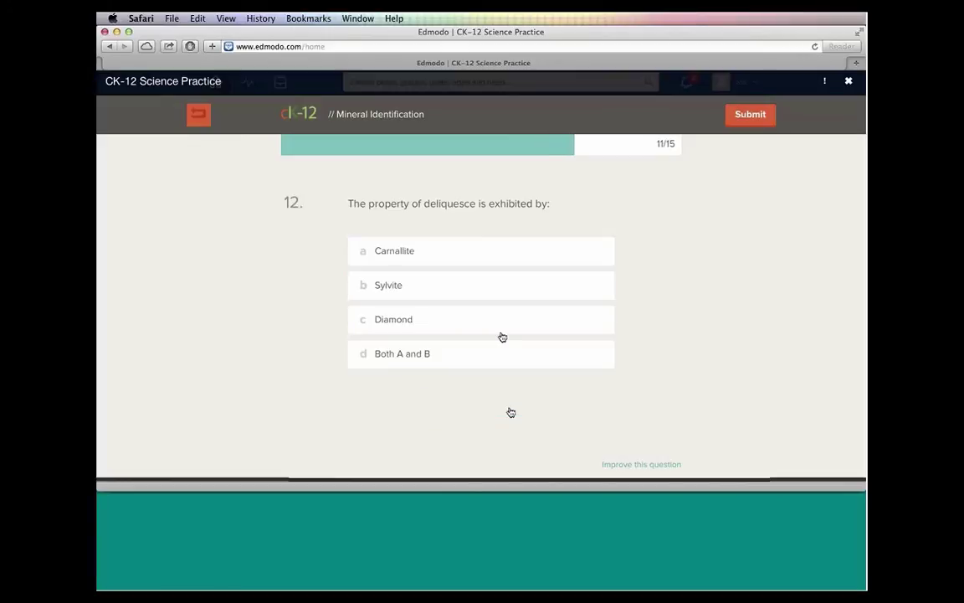
left_click(493, 329)
left_click(510, 403)
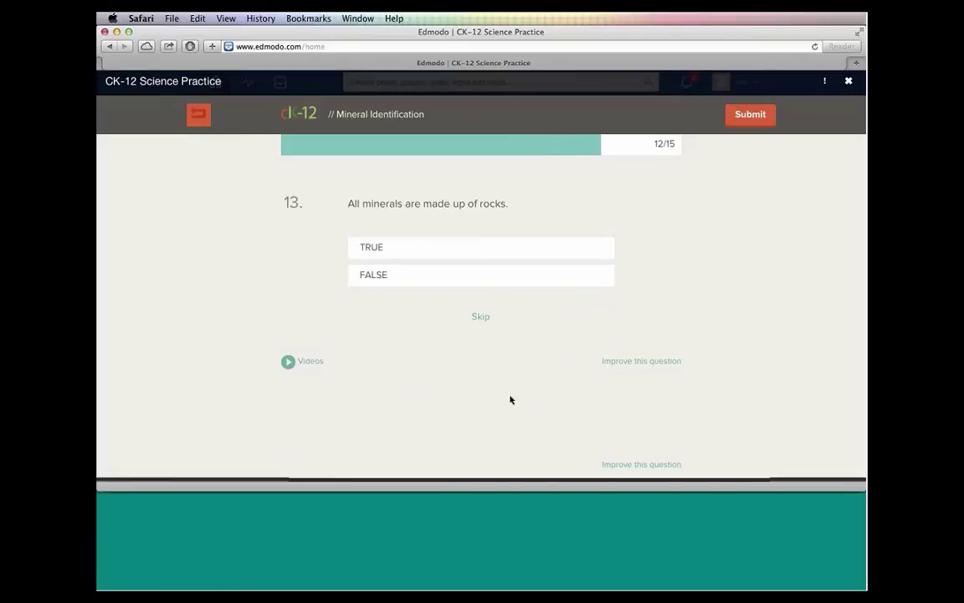
Step: Answer question 13 with TRUE, question 14 with Appearance and question 15 with Glassy, and finish the practice
left_click(483, 255)
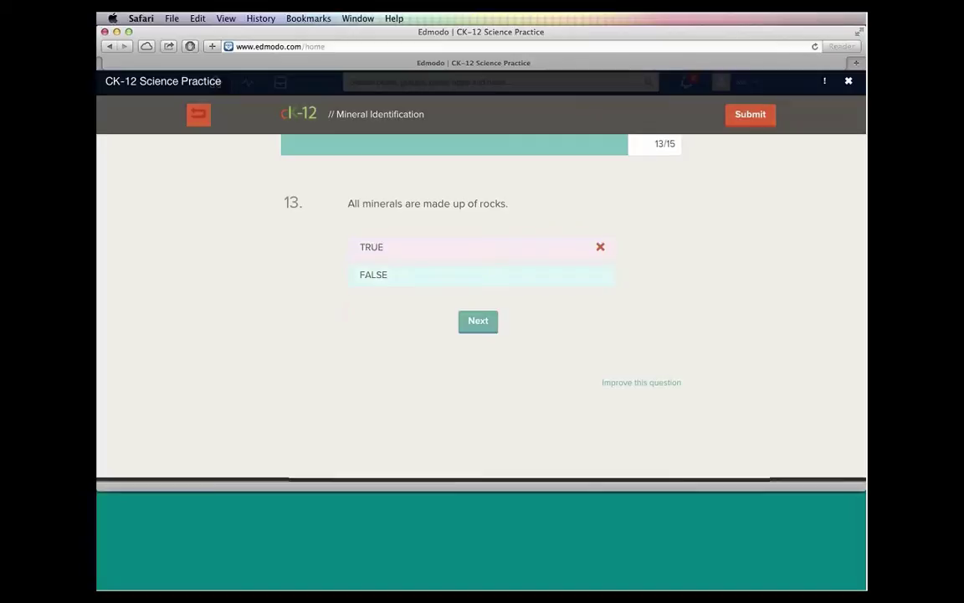
left_click(482, 325)
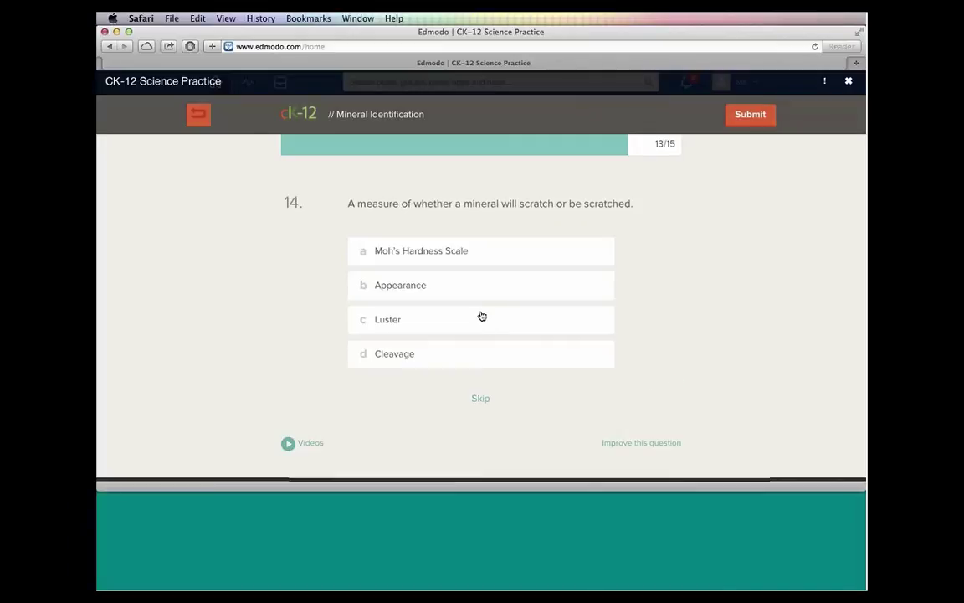
left_click(479, 293)
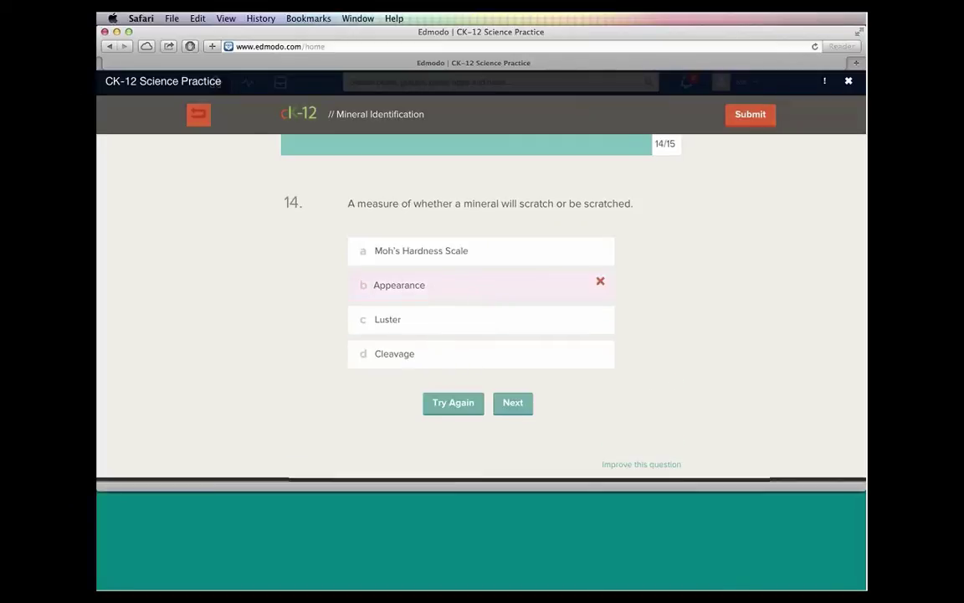
left_click(513, 404)
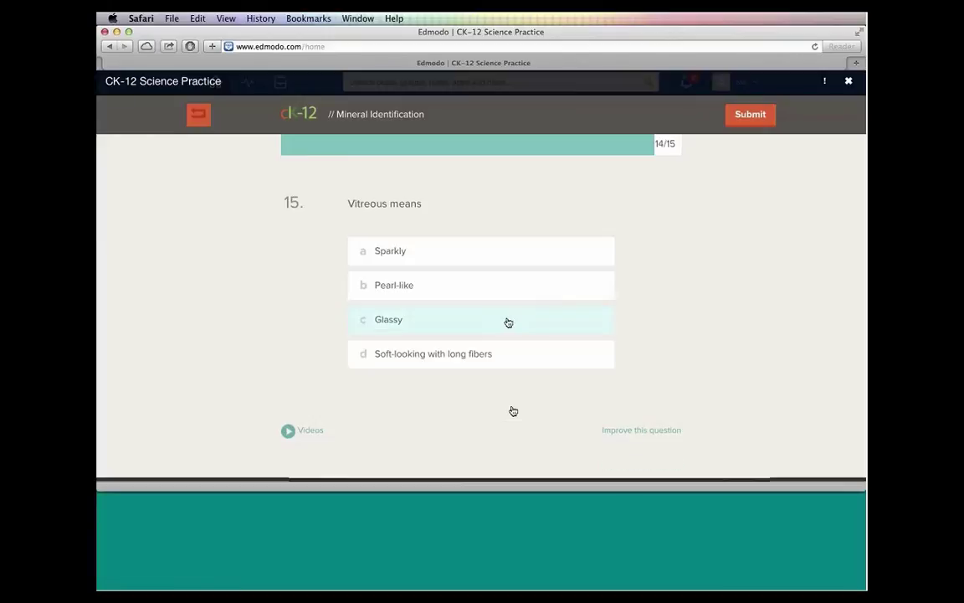
left_click(508, 323)
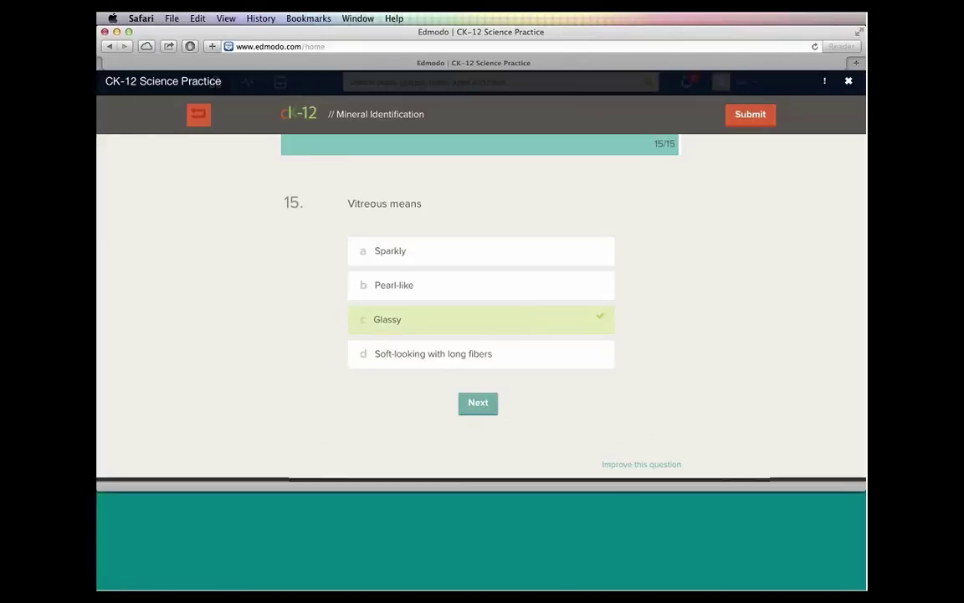
left_click(478, 405)
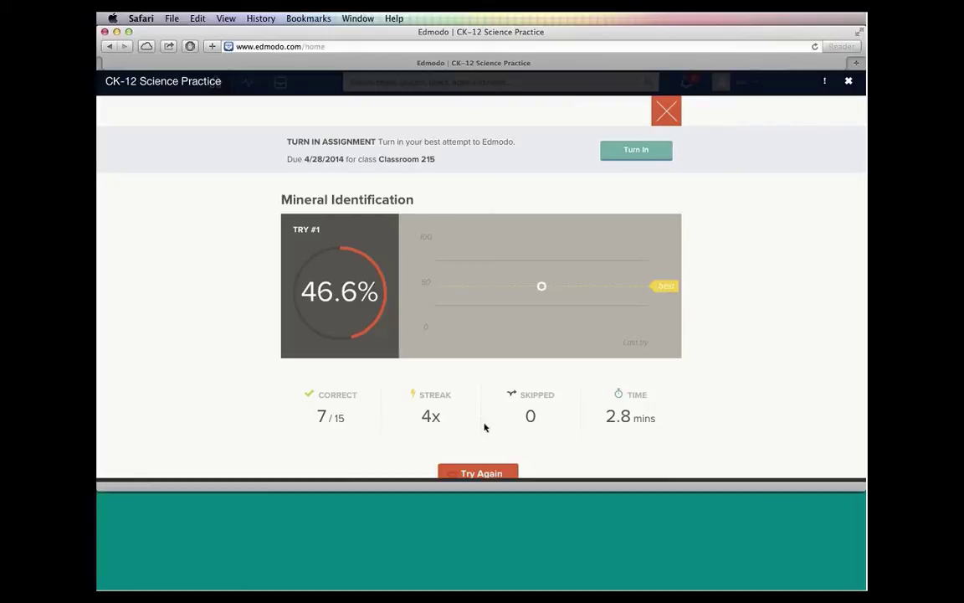
Step: Review the Mineral Identification results, viewing the incorrect answers, the correct answers and all answers in turn
scroll(486, 370, "down", 3)
scroll(488, 344, "down", 3)
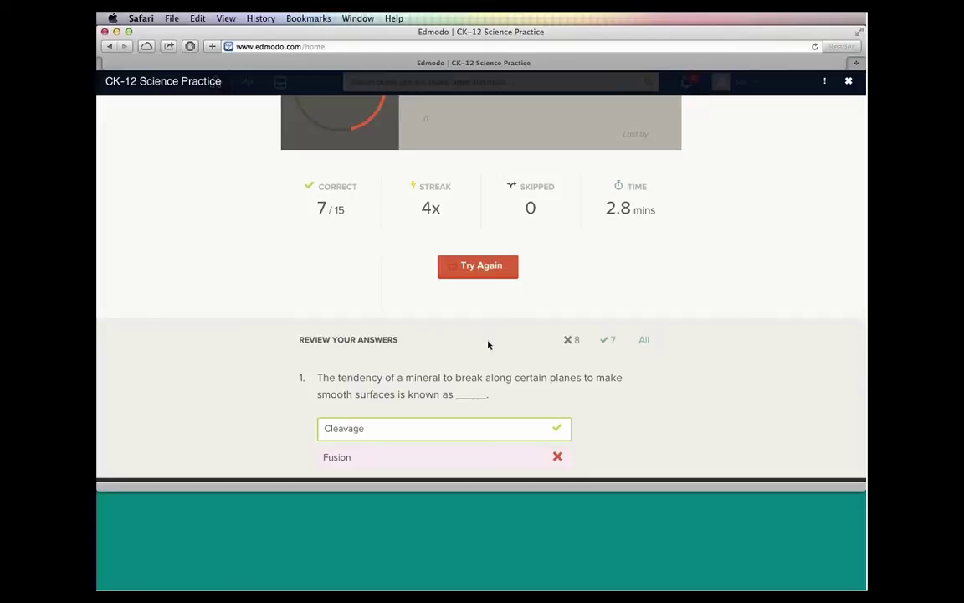
scroll(489, 344, "down", 2)
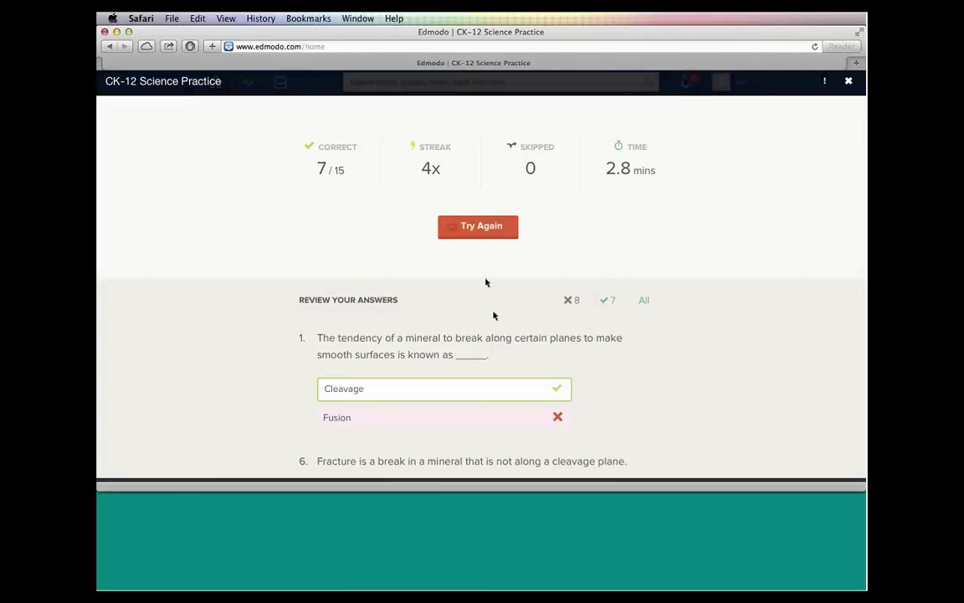
scroll(485, 283, "down", 5)
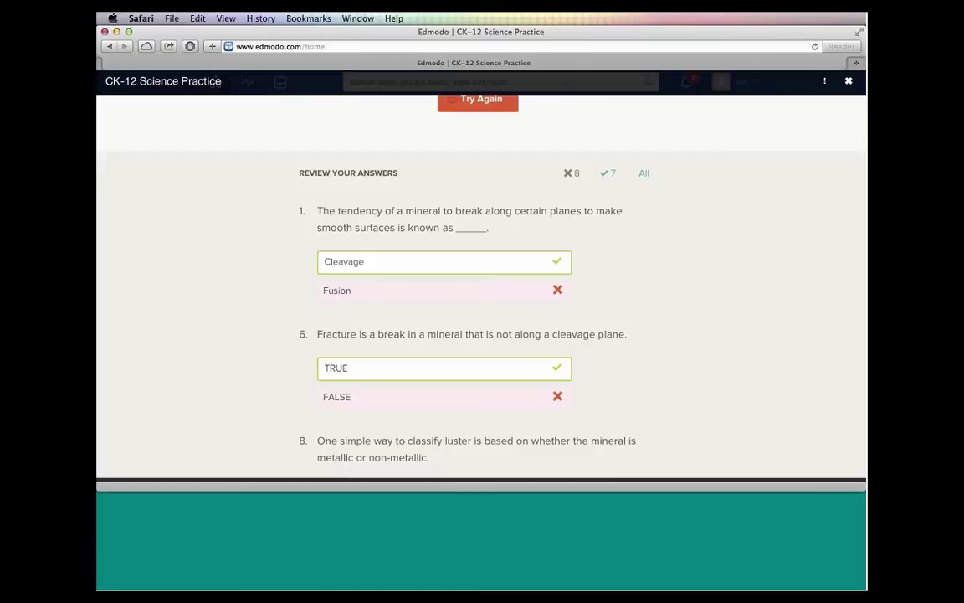
left_click(608, 176)
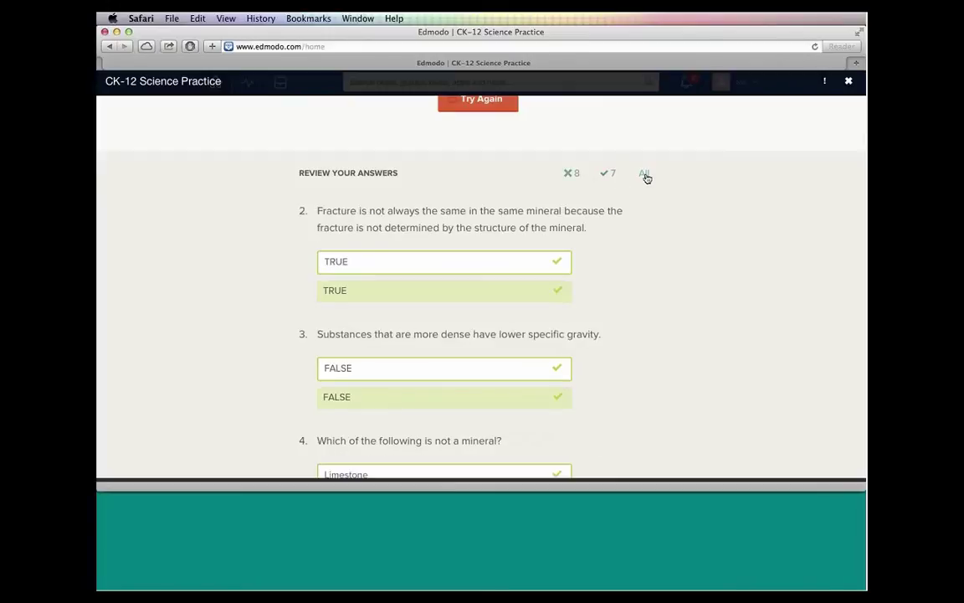
left_click(646, 176)
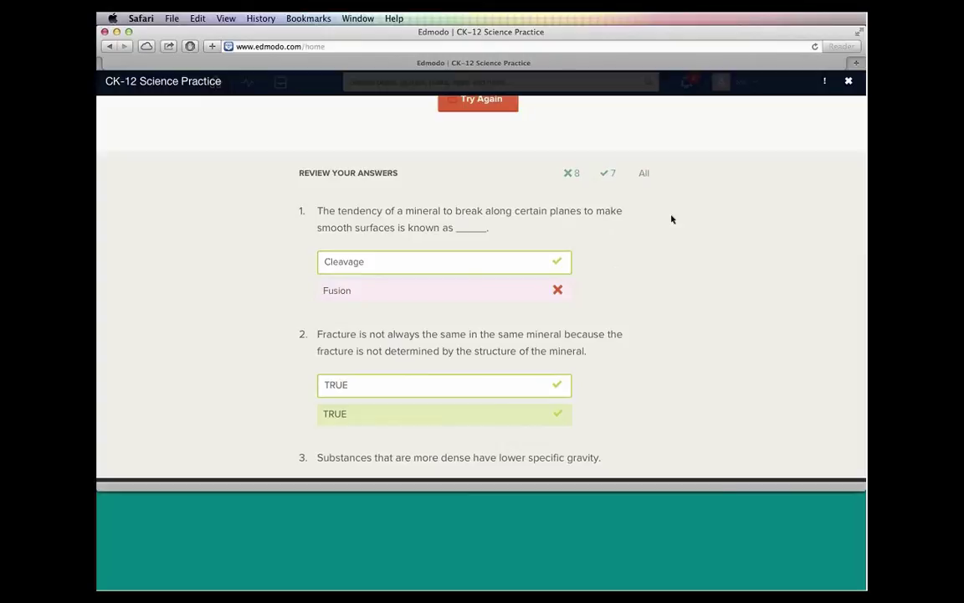
Step: Check the turn-in options for the Mineral Identification attempt, dismiss the confirmation without submitting, and return to the Edmodo home page
scroll(671, 219, "up", 5)
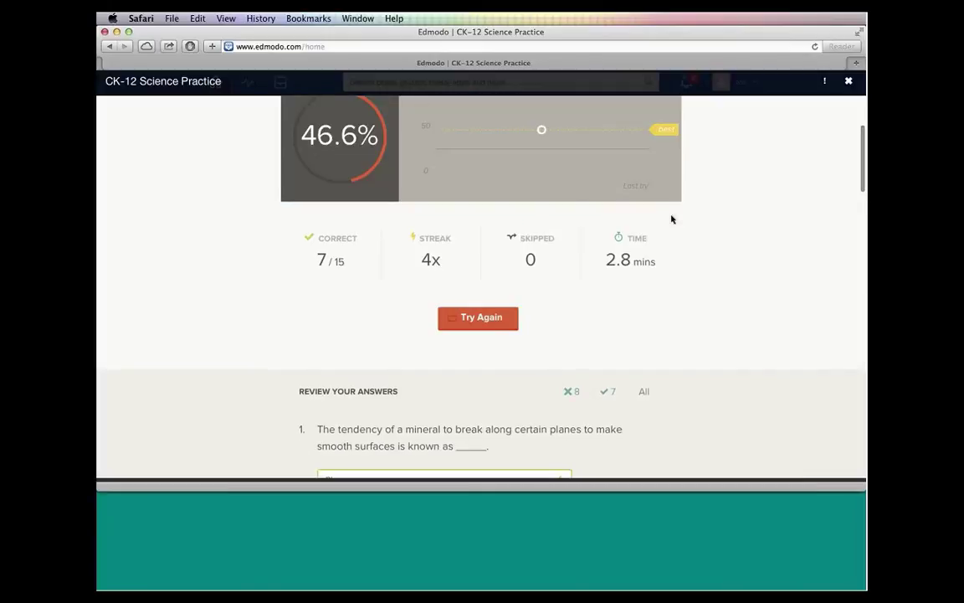
scroll(671, 219, "up", 3)
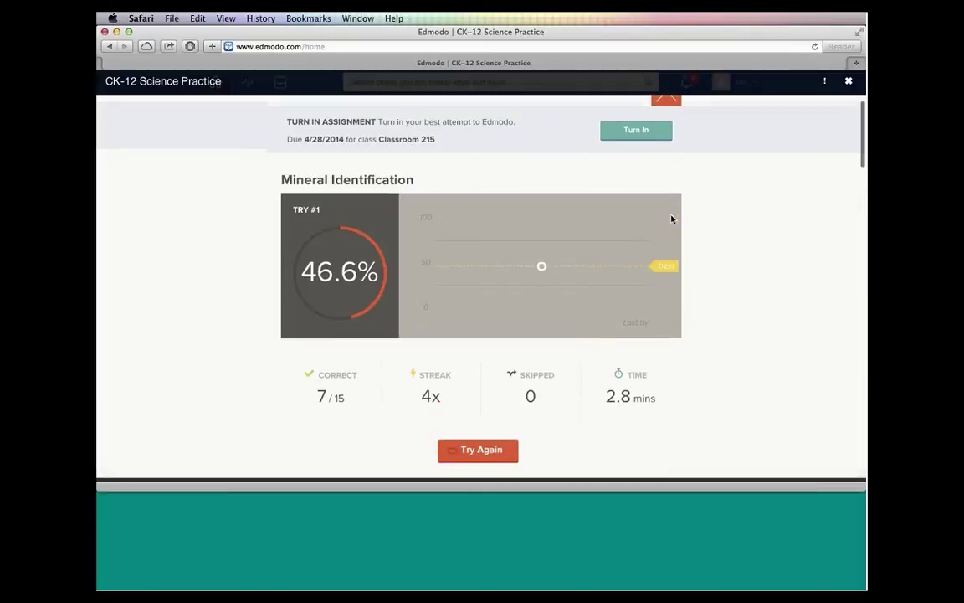
scroll(671, 219, "up", 1)
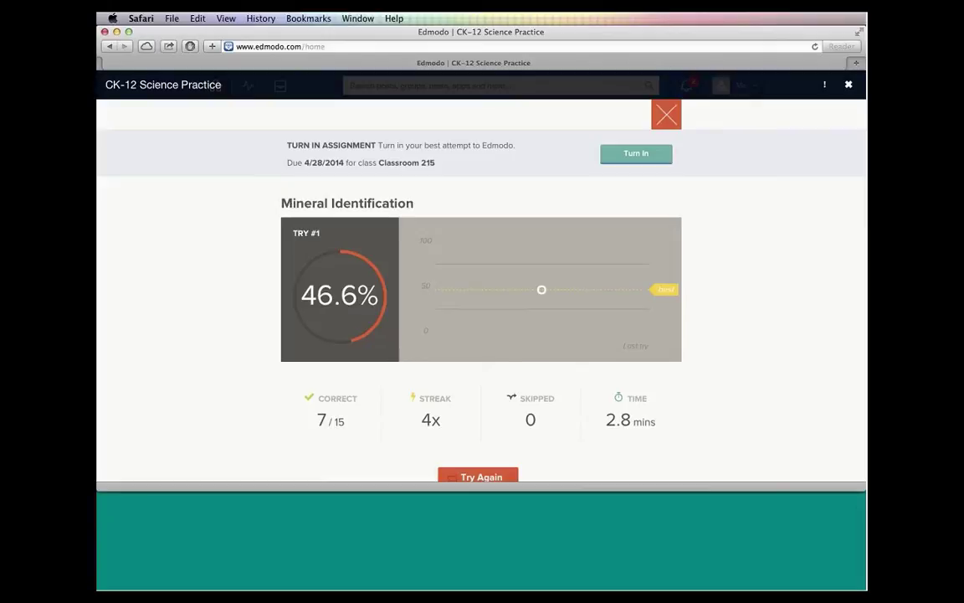
left_click(627, 157)
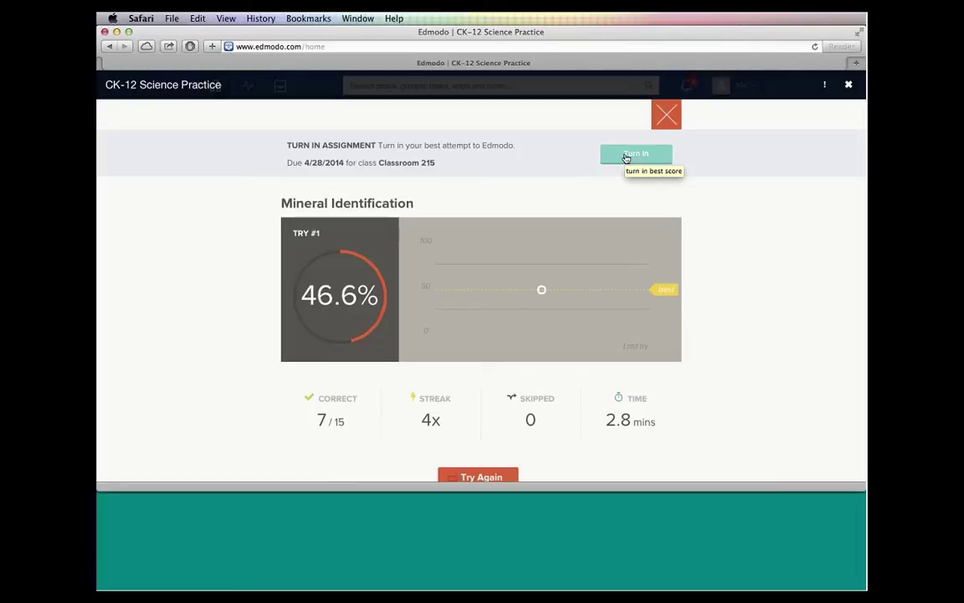
left_click(626, 156)
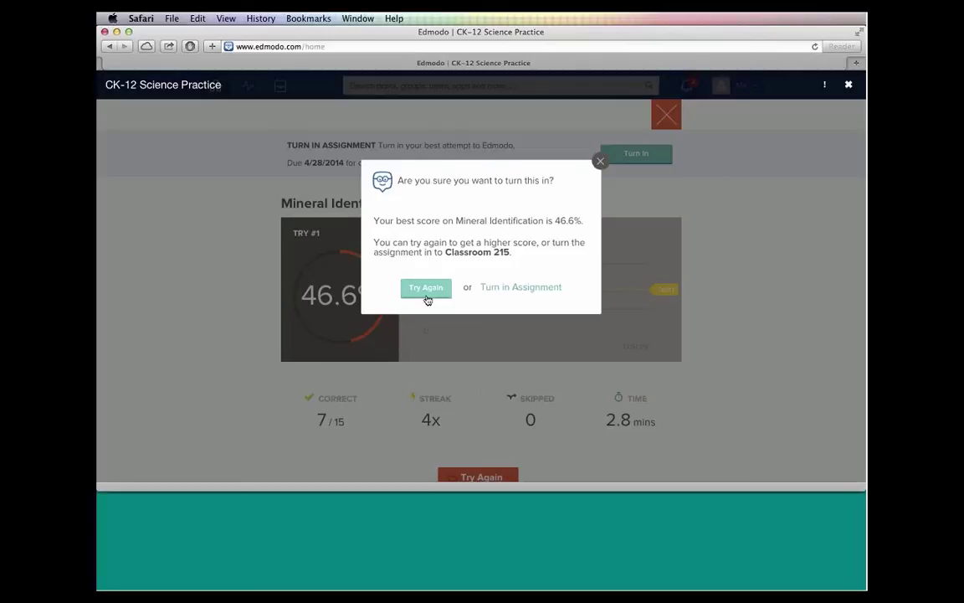
left_click(600, 162)
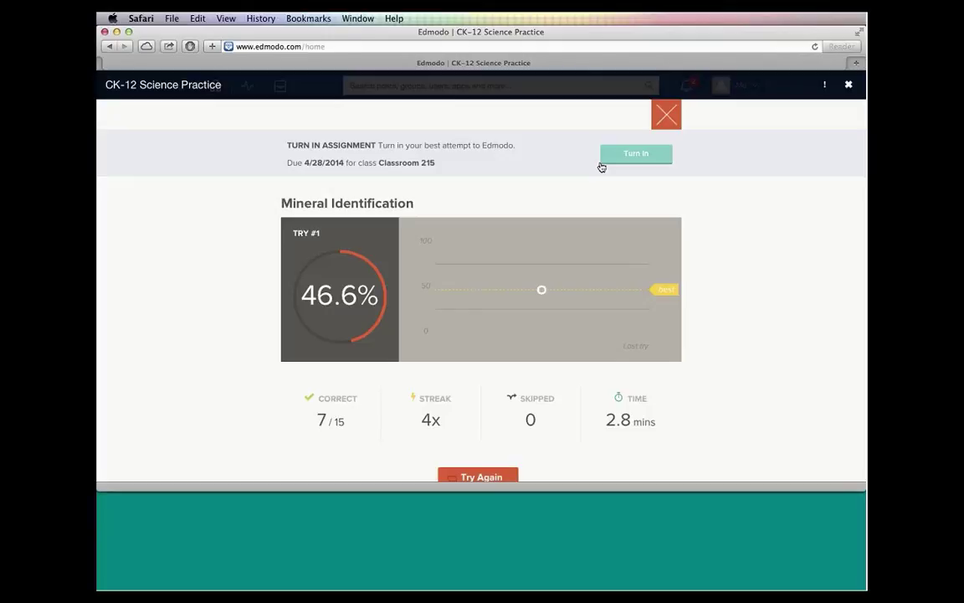
left_click(602, 166)
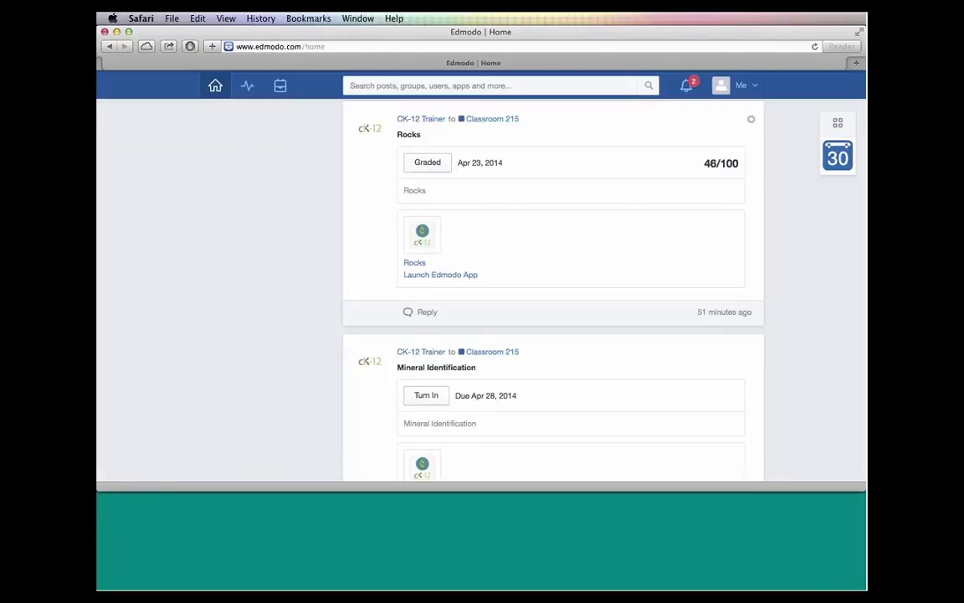
Step: Open the student's progress for Classroom 215 and review the assignment grades
left_click(249, 88)
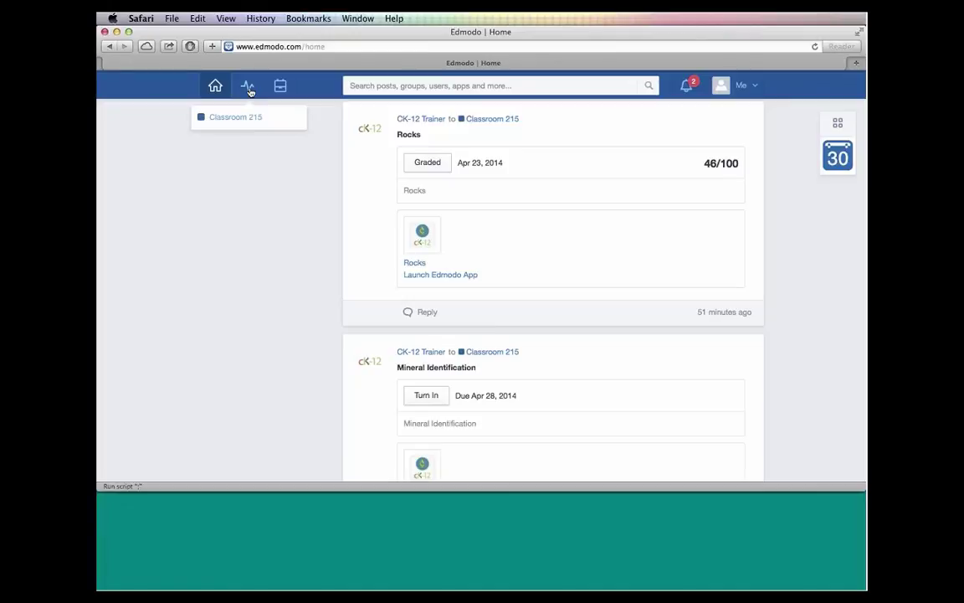
left_click(227, 118)
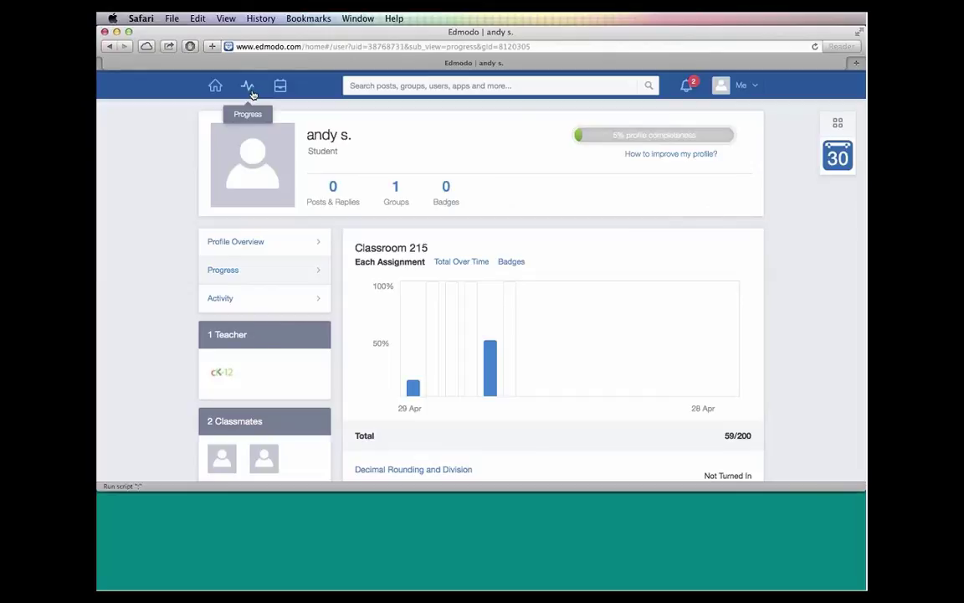
scroll(517, 349, "down", 3)
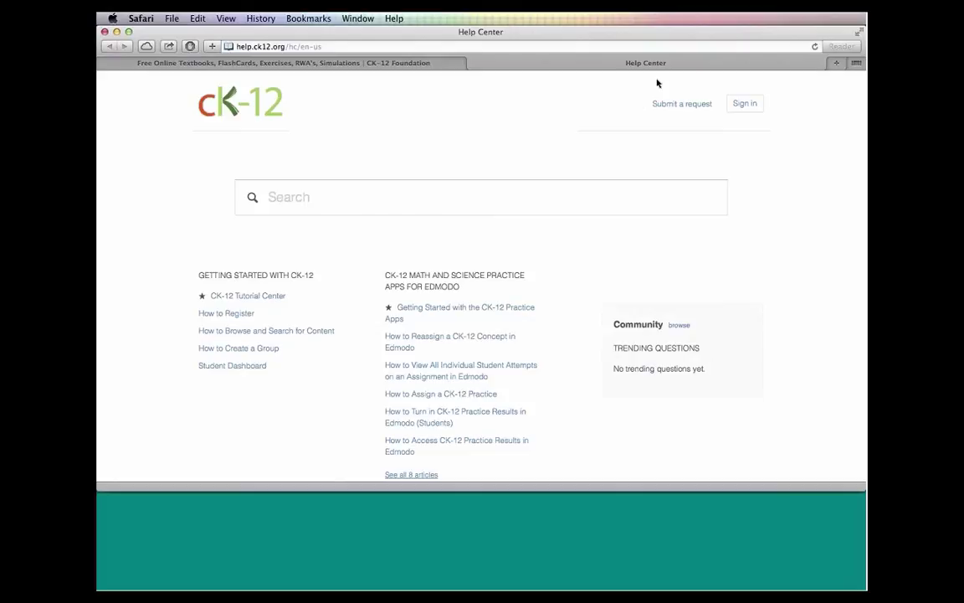
Step: In the CK-12 Help Center, open the CK-12 Math and Science Practice Apps for Edmodo section
scroll(501, 260, "down", 2)
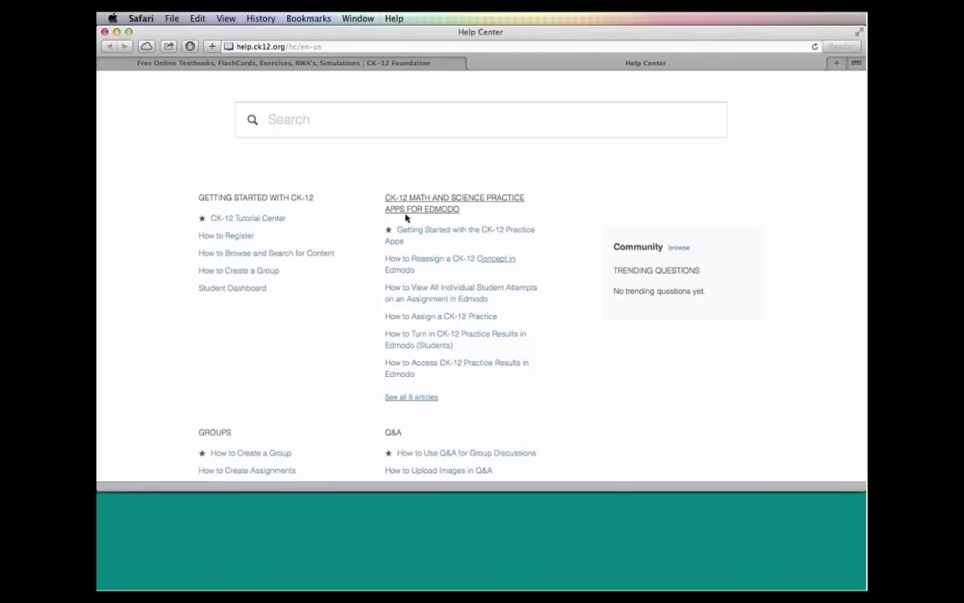
left_click(408, 210)
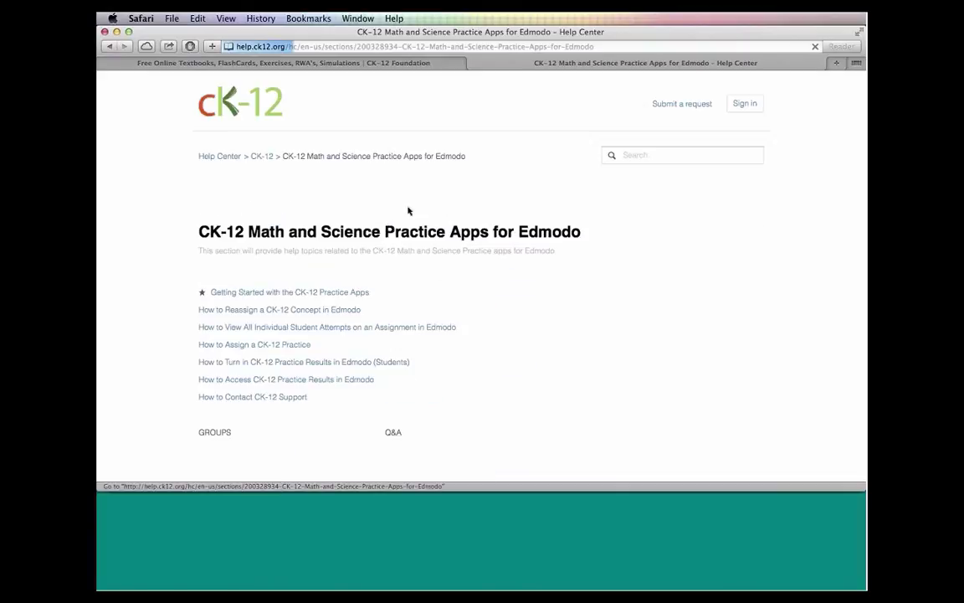